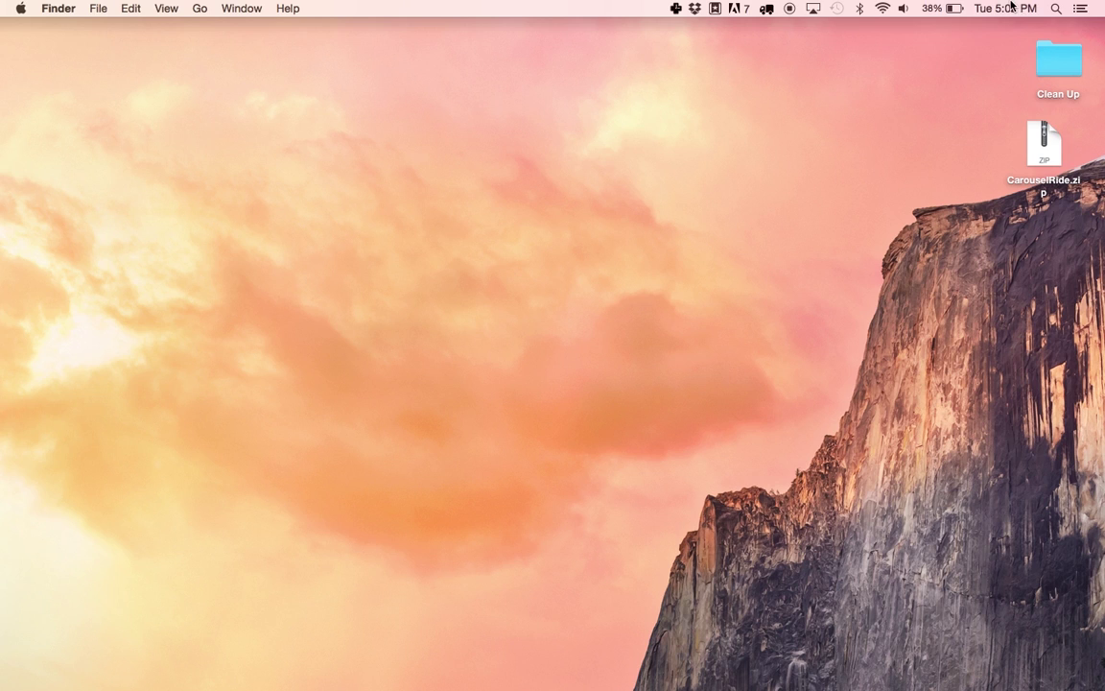
# Select CarouselRide.zip on the desktop and glance at the Downloads folder and navigation list
pyautogui.click(1010, 7)
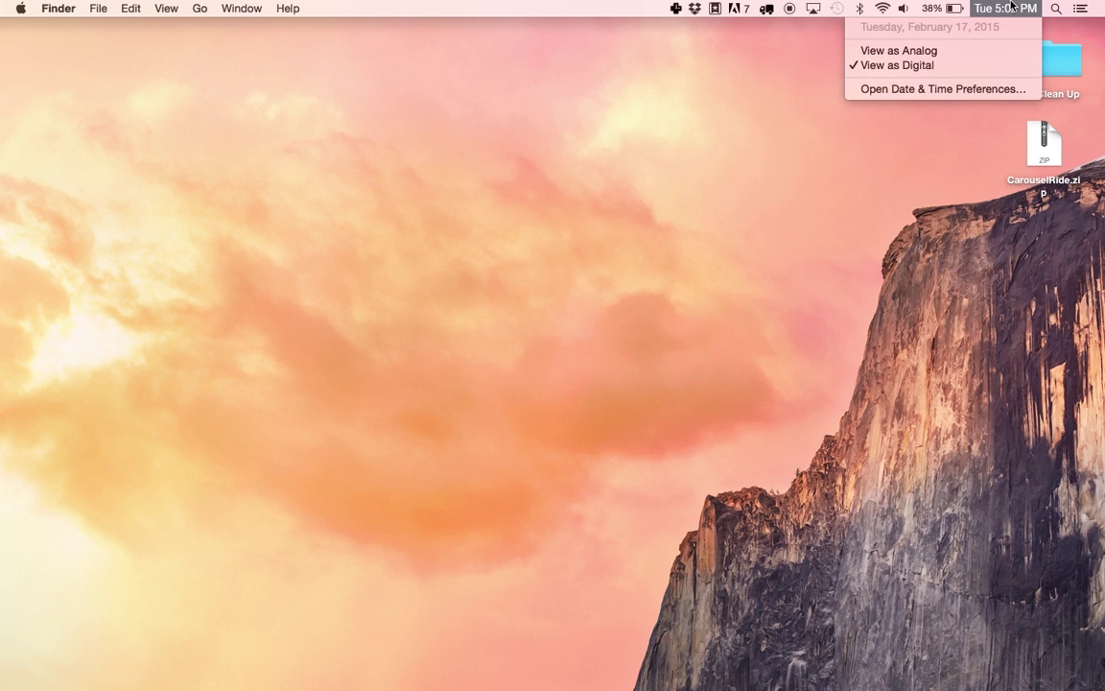
pyautogui.click(1010, 6)
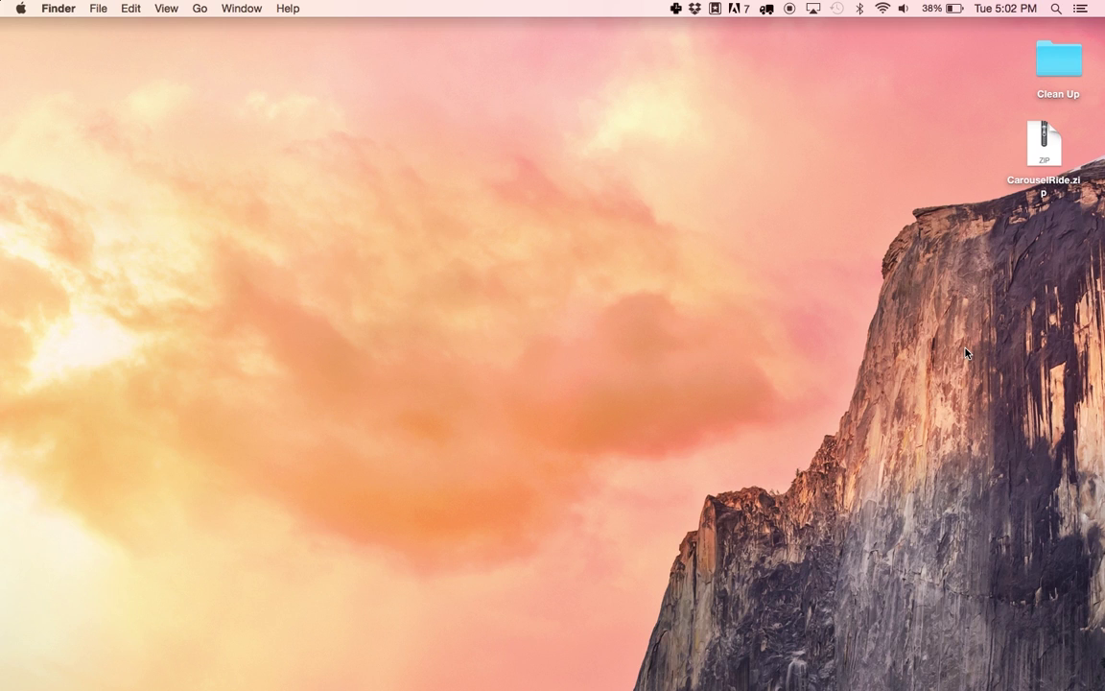
pyautogui.click(1046, 164)
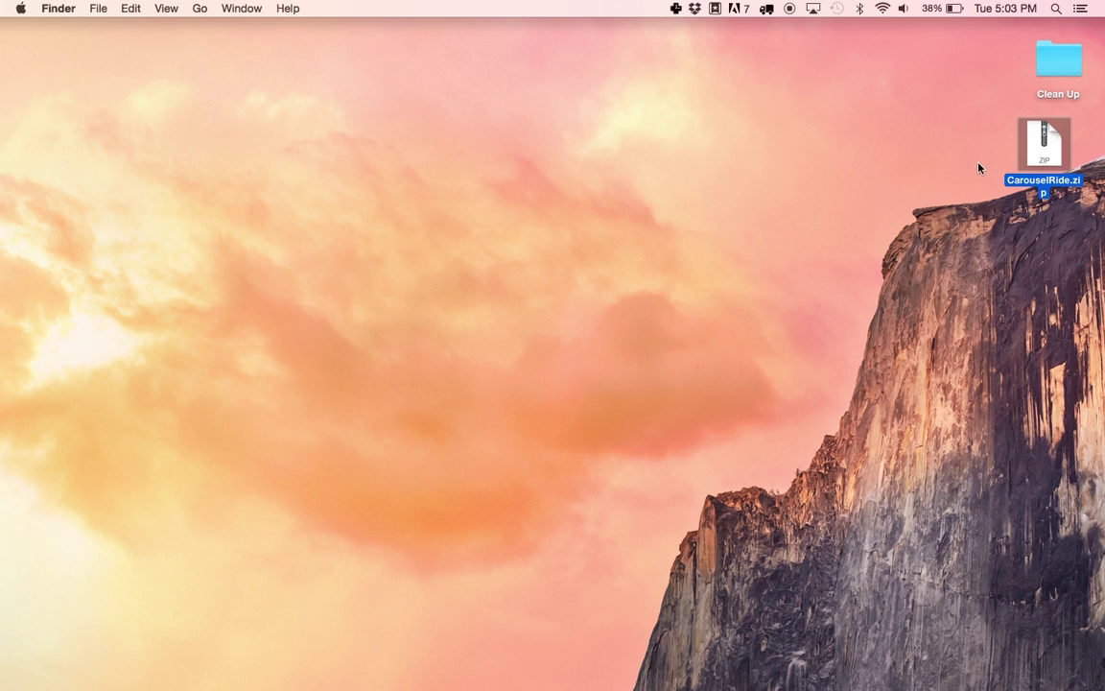
pyautogui.click(962, 161)
pyautogui.click(1043, 156)
pyautogui.moveTo(845, 662)
pyautogui.click(919, 655)
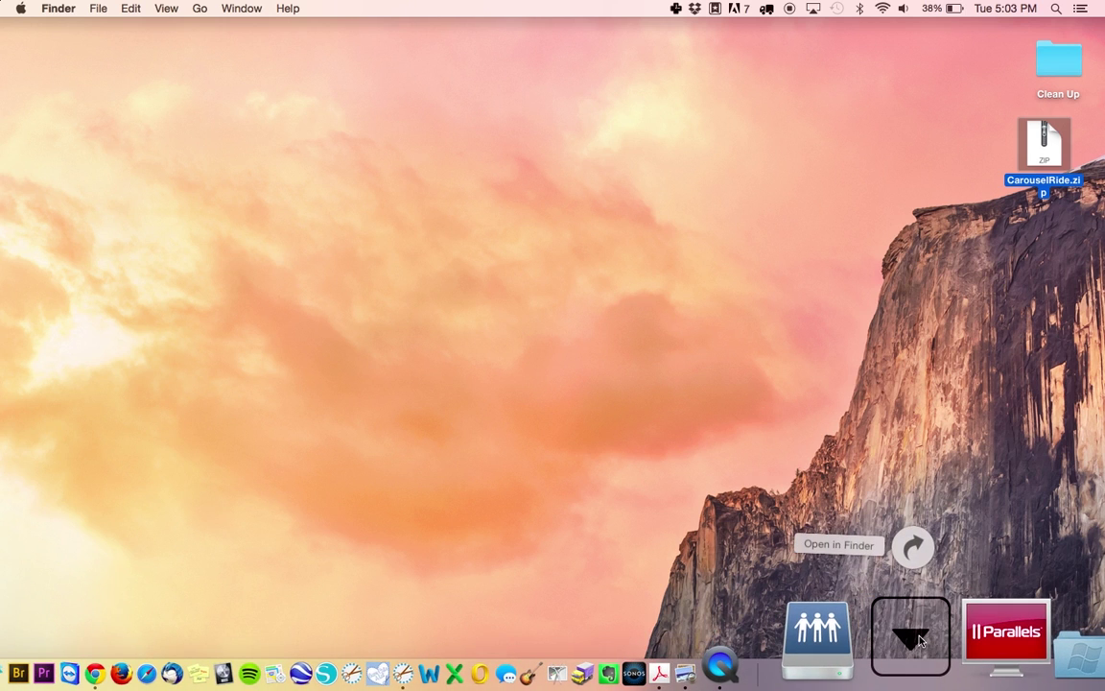
pyautogui.click(764, 358)
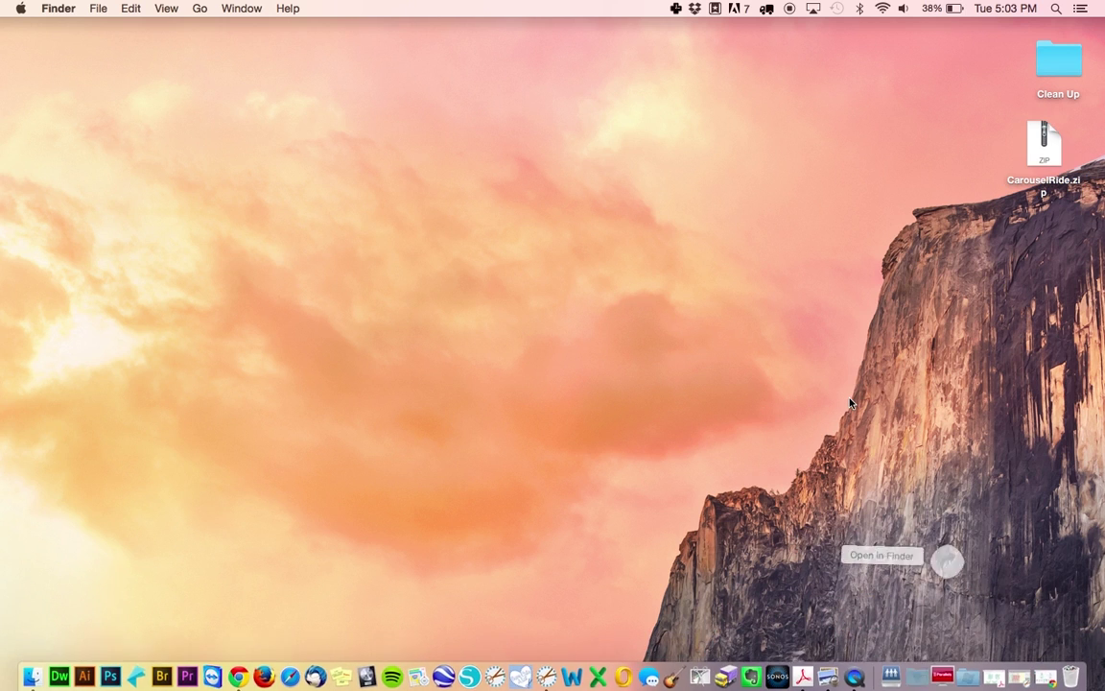
pyautogui.click(202, 11)
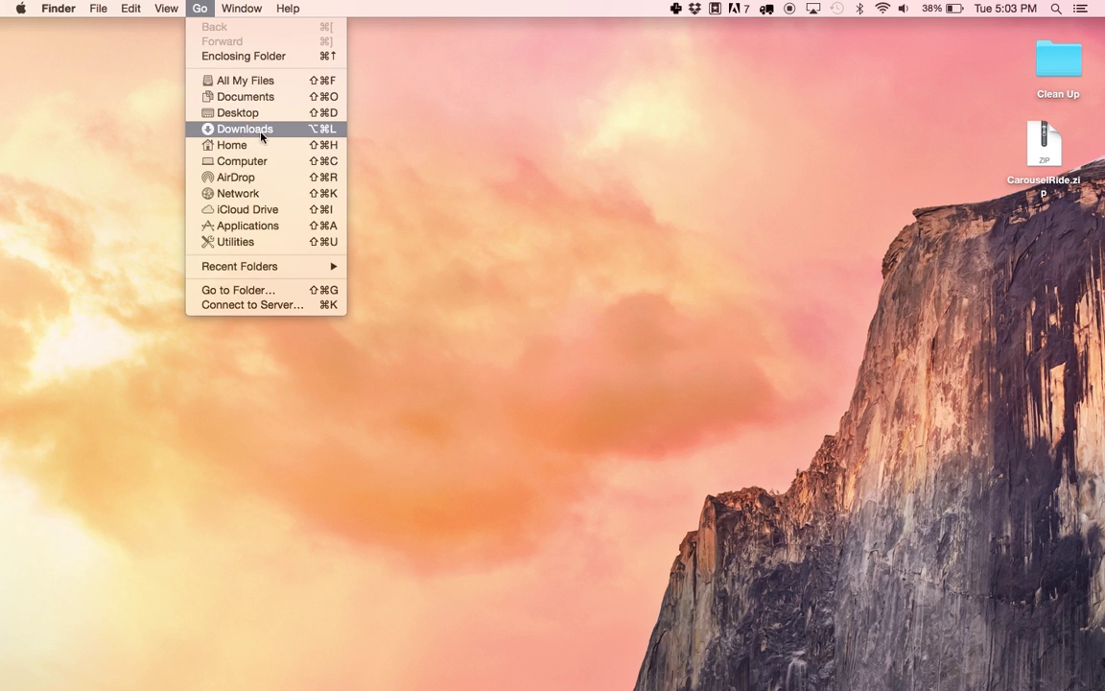
pyautogui.click(467, 144)
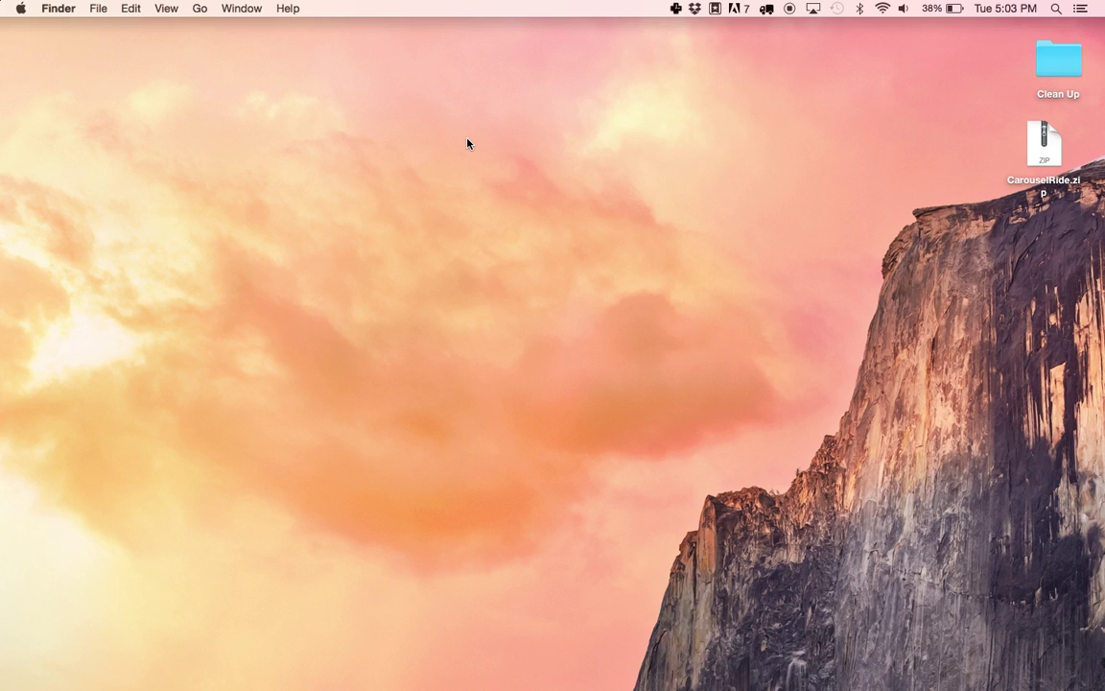
# Unzip CarouselRide.zip and place the extracted folder beside the archive
pyautogui.doubleClick(1045, 154)
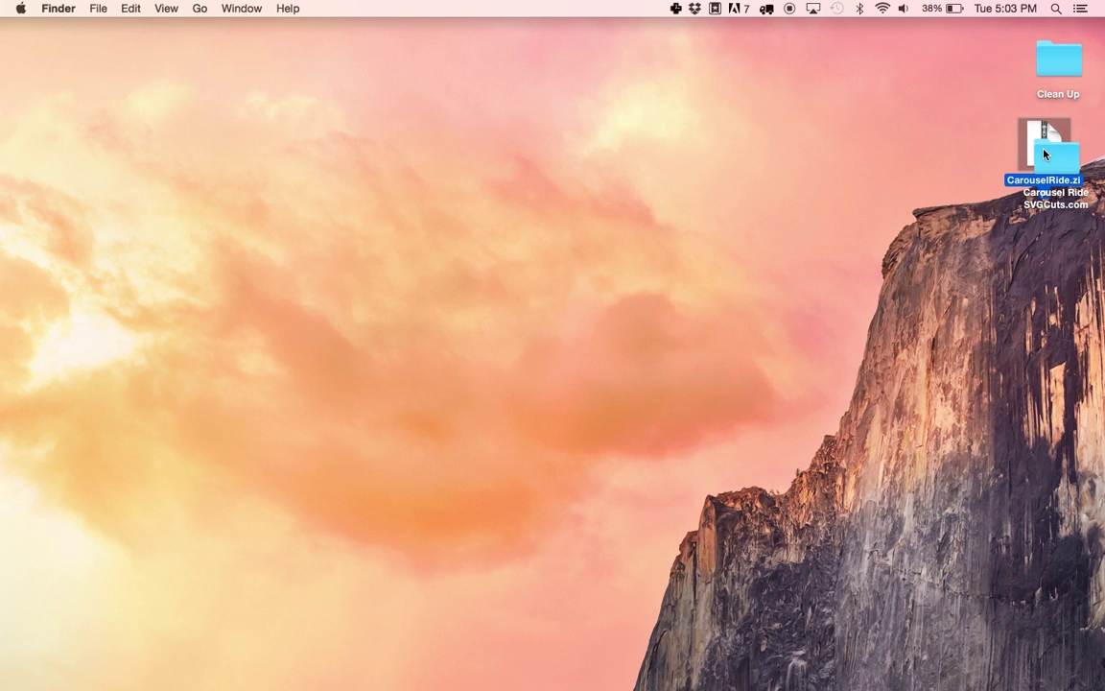
pyautogui.moveTo(1054, 165); pyautogui.dragTo(948, 140)
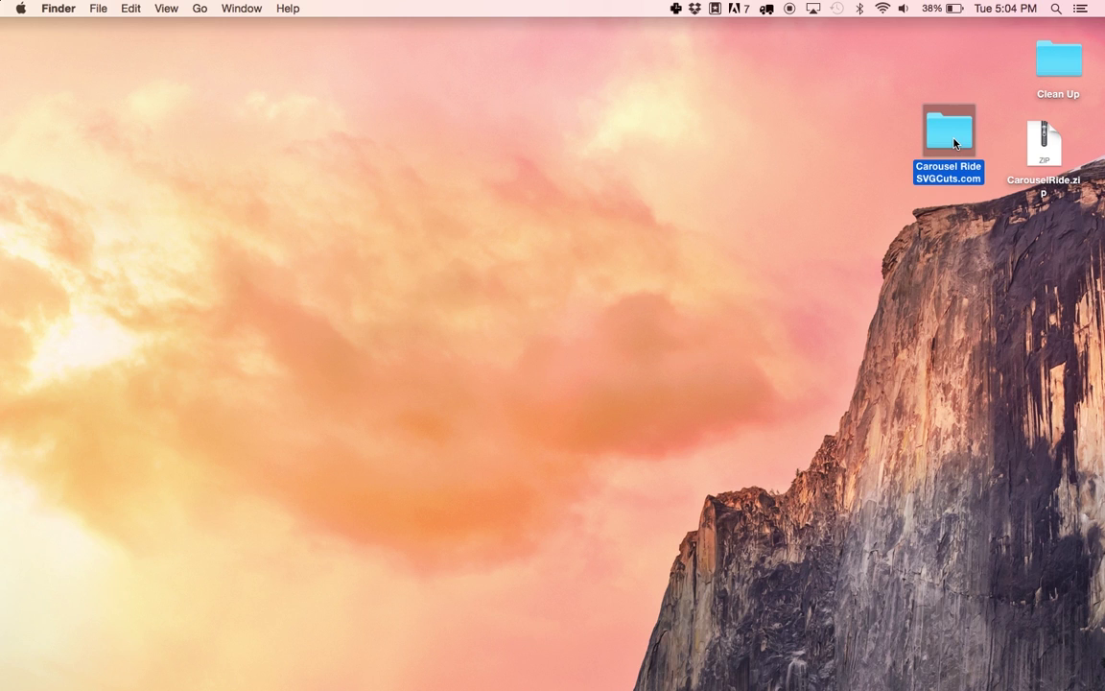
pyautogui.moveTo(1046, 146); pyautogui.dragTo(1027, 139)
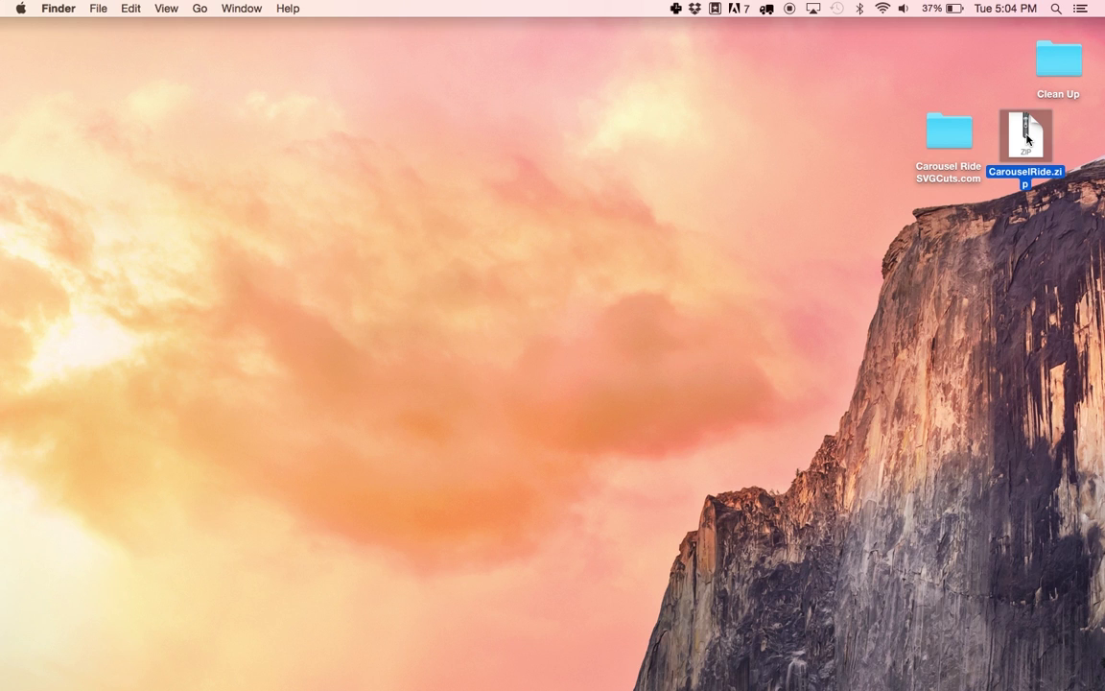
# Check the zip's actions menu, then select the Carousel Ride SVGCuts.com folder
pyautogui.rightClick(1027, 139)
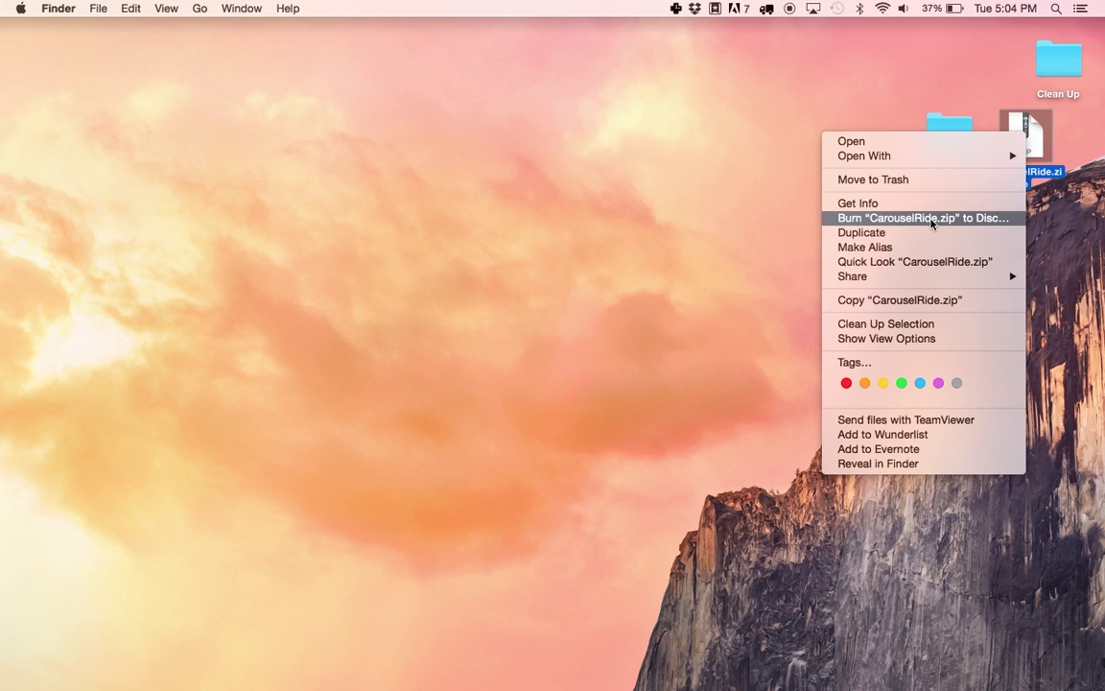
pyautogui.press('Escape')
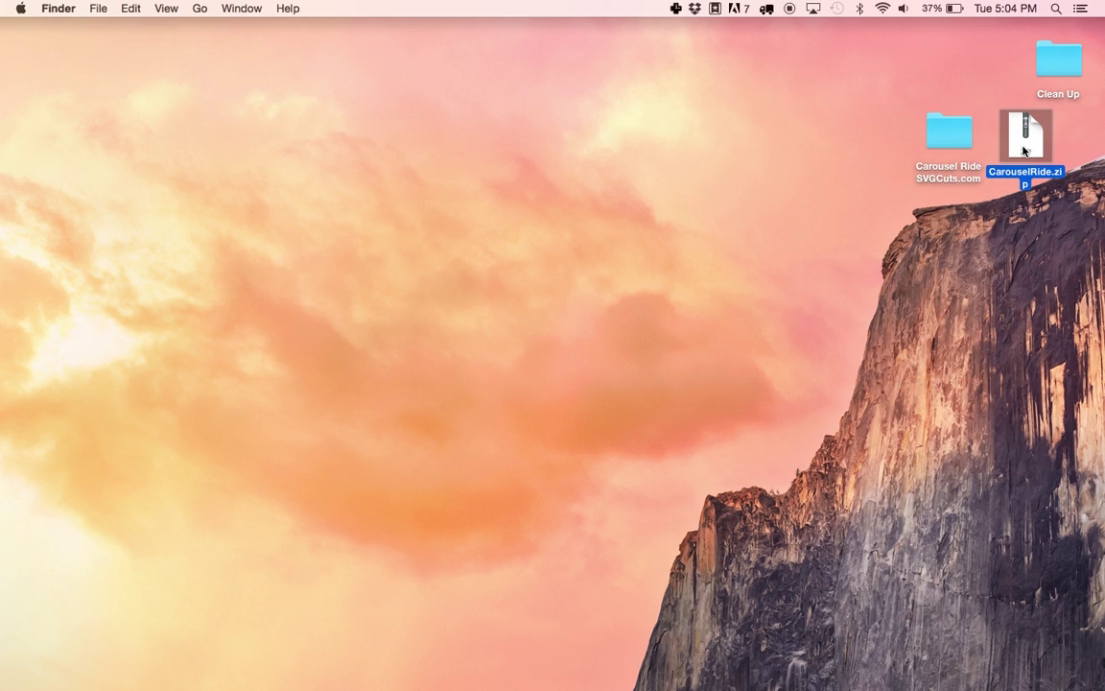
pyautogui.rightClick(1023, 144)
pyautogui.press('Escape')
pyautogui.click(953, 143)
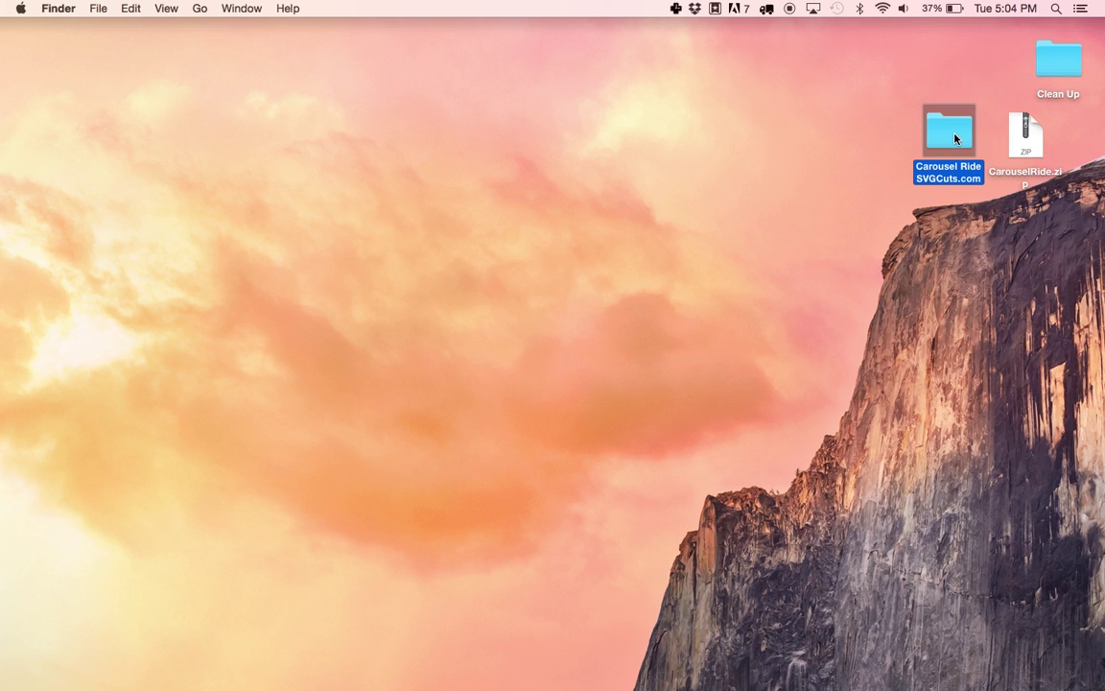
pyautogui.doubleClick(955, 139)
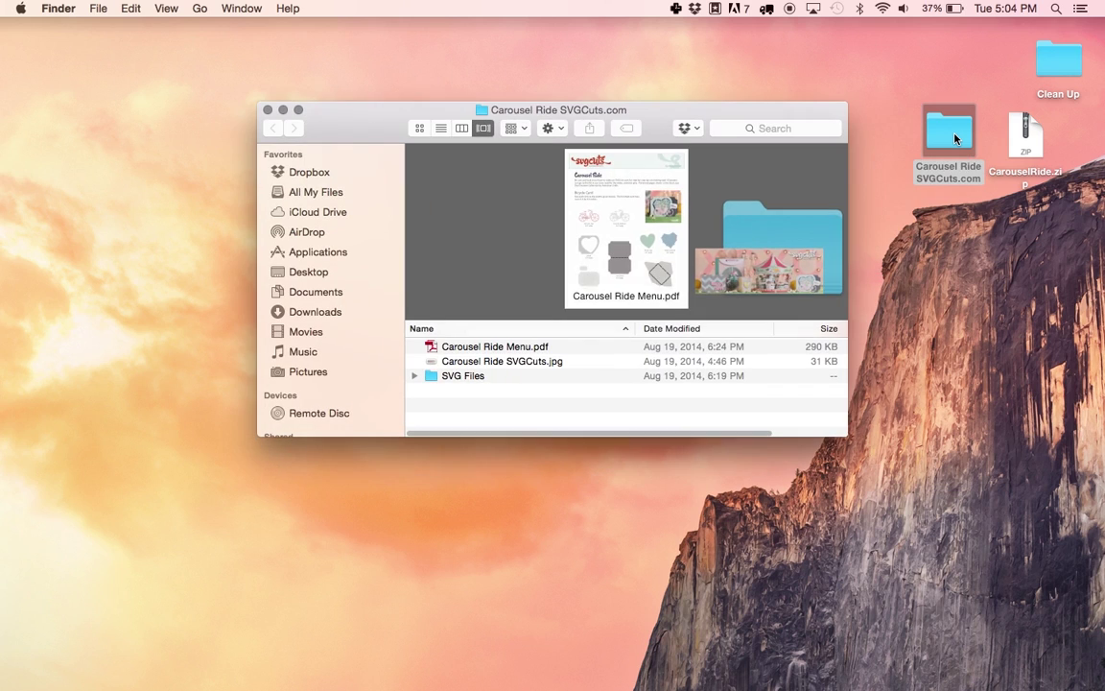
pyautogui.click(495, 349)
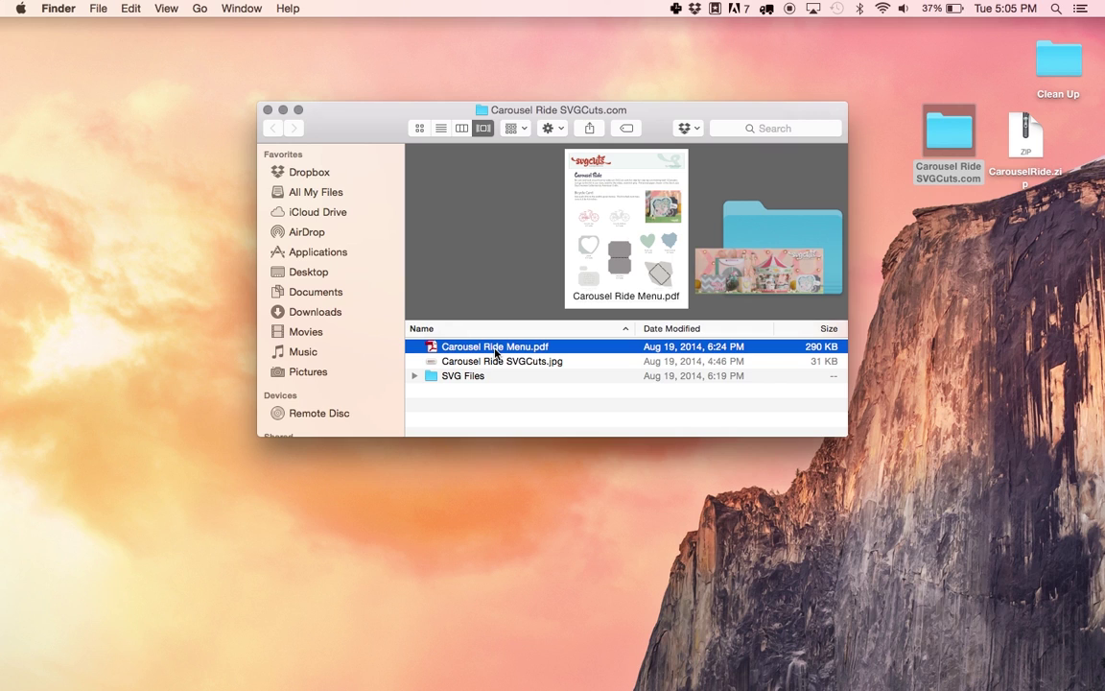
pyautogui.doubleClick(496, 363)
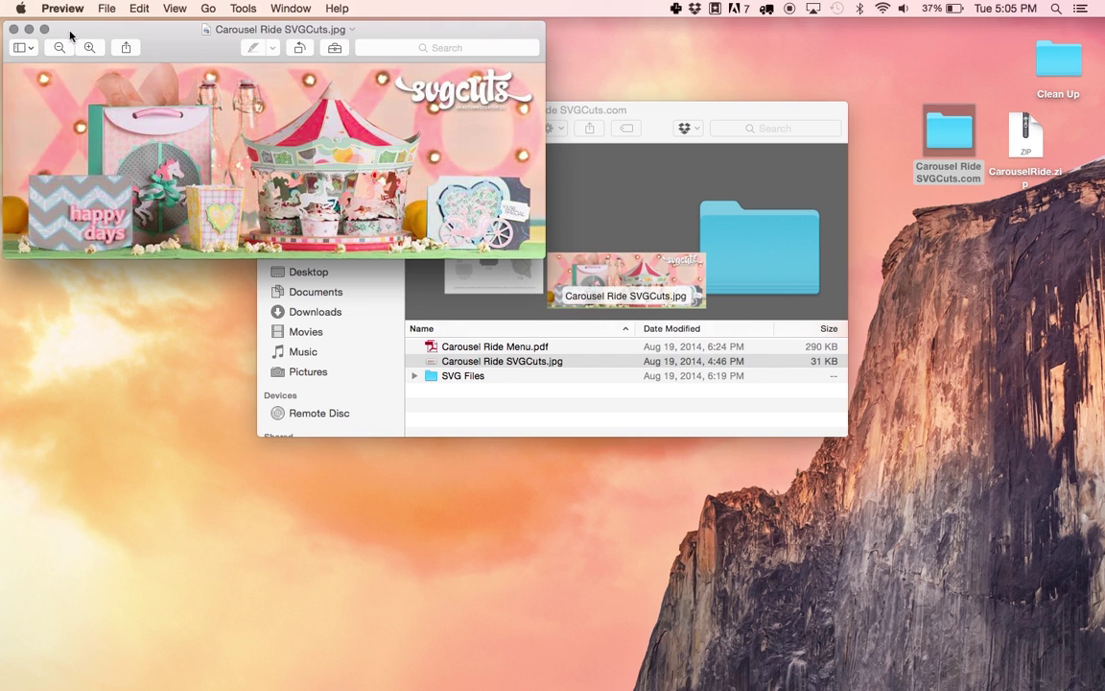
pyautogui.click(14, 29)
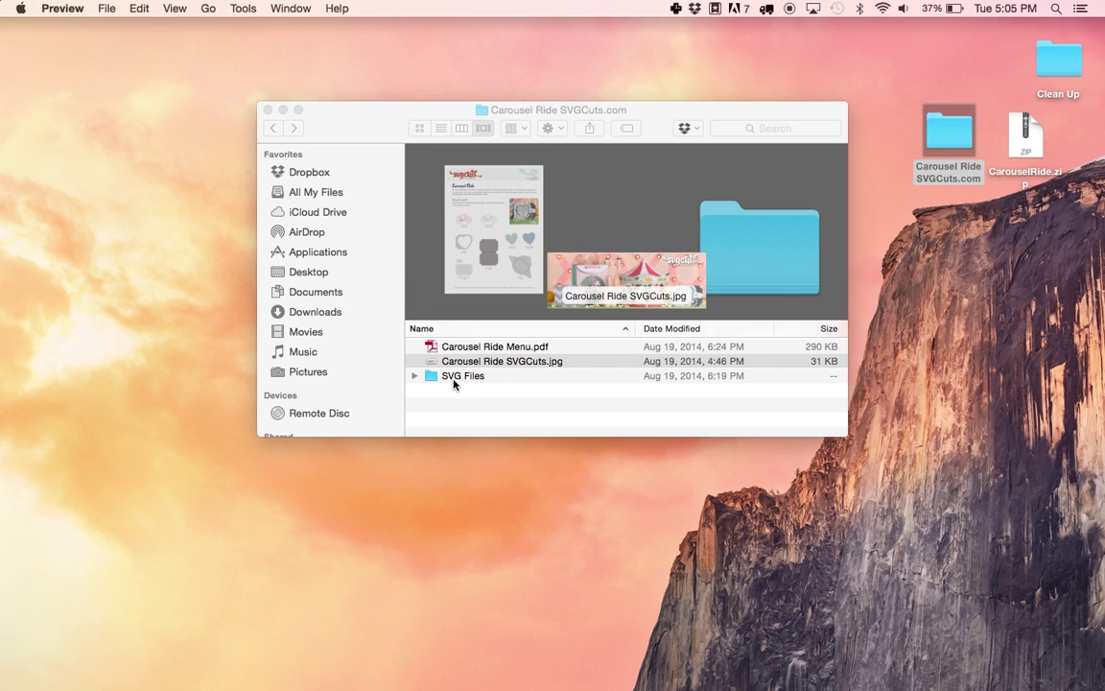
pyautogui.click(455, 376)
pyautogui.doubleClick(456, 376)
pyautogui.scroll(-2, 478, 379)
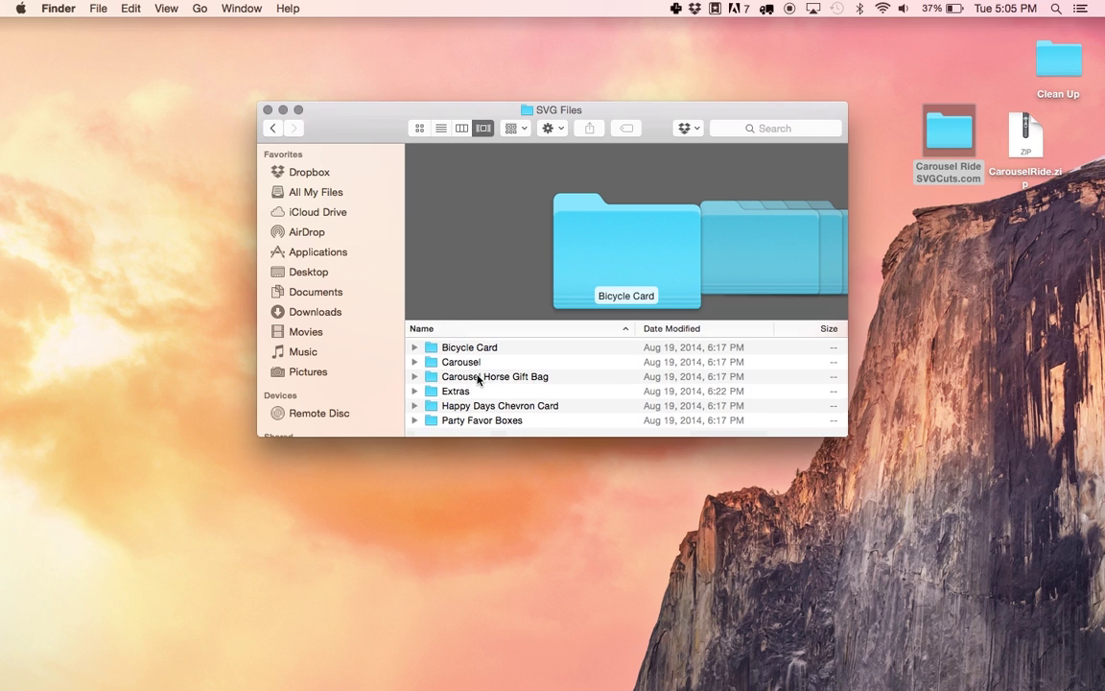
pyautogui.click(269, 111)
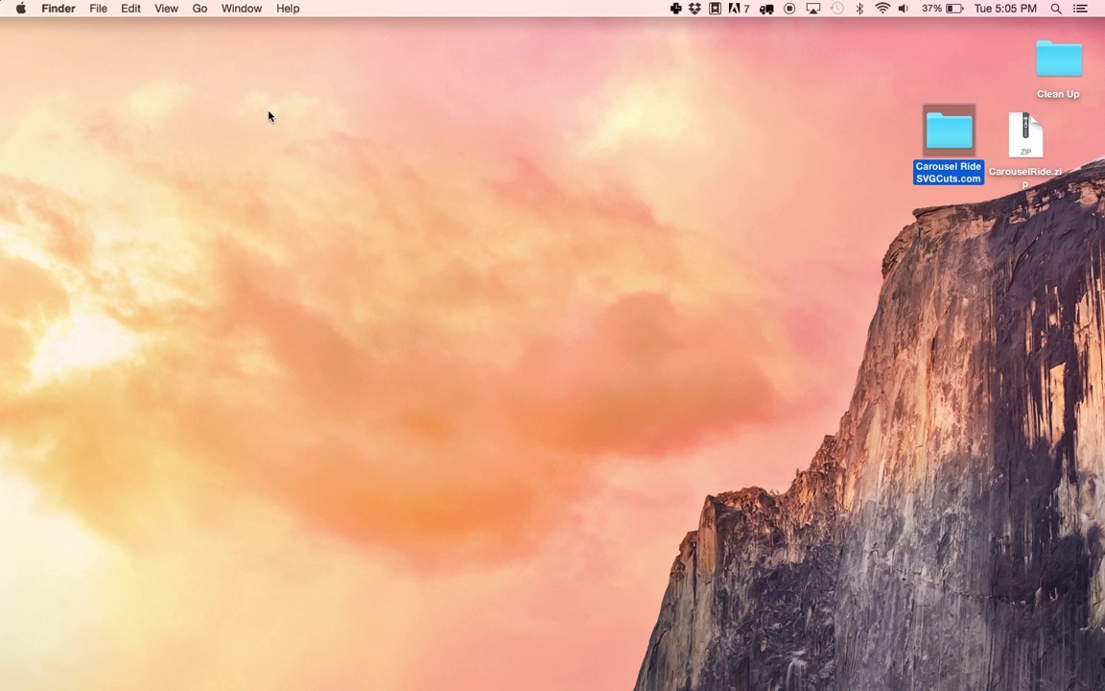
# Back in Chrome, go to Upload Images and choose Upload Vector for an SVG file
pyautogui.press('super+Tab')
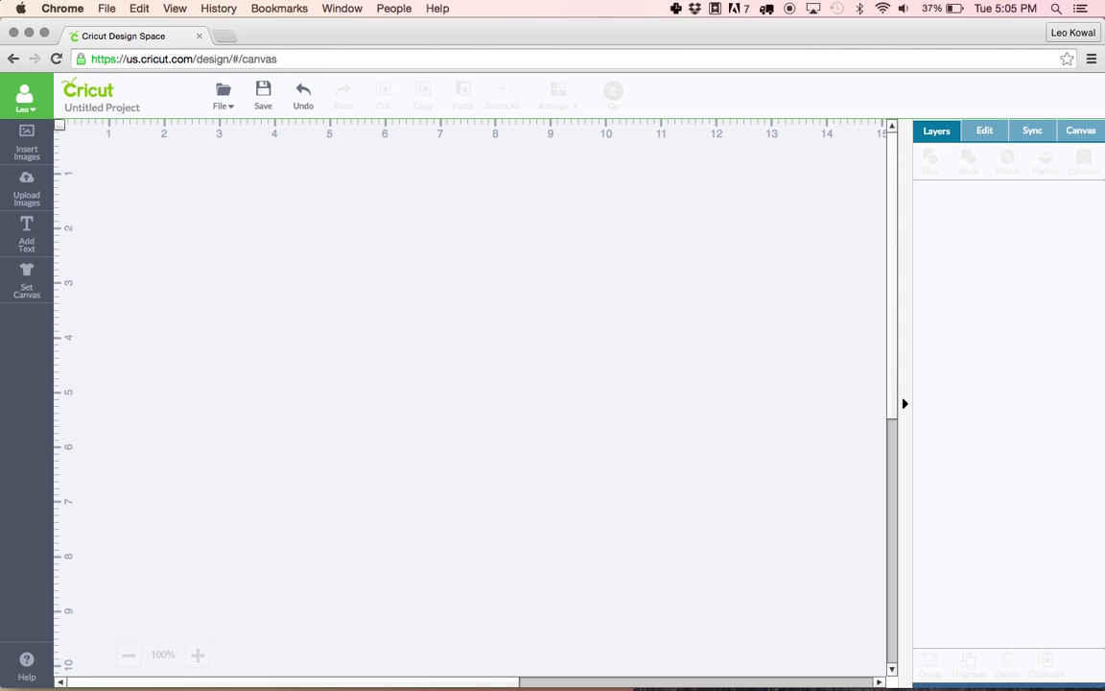
pyautogui.click(33, 198)
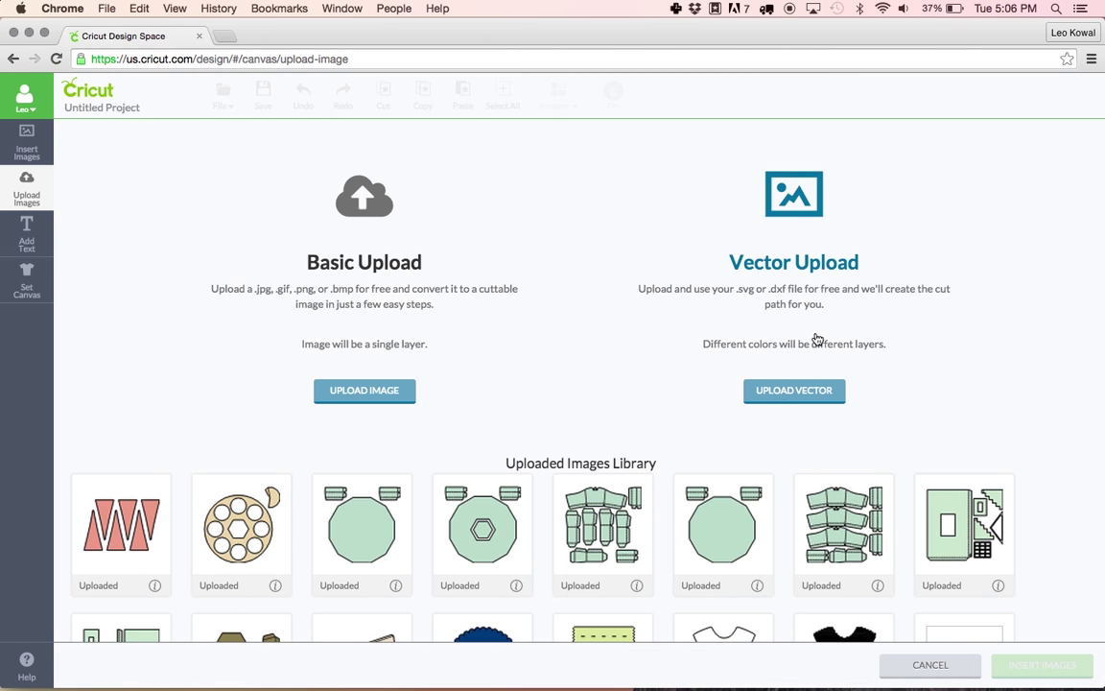
pyautogui.click(791, 393)
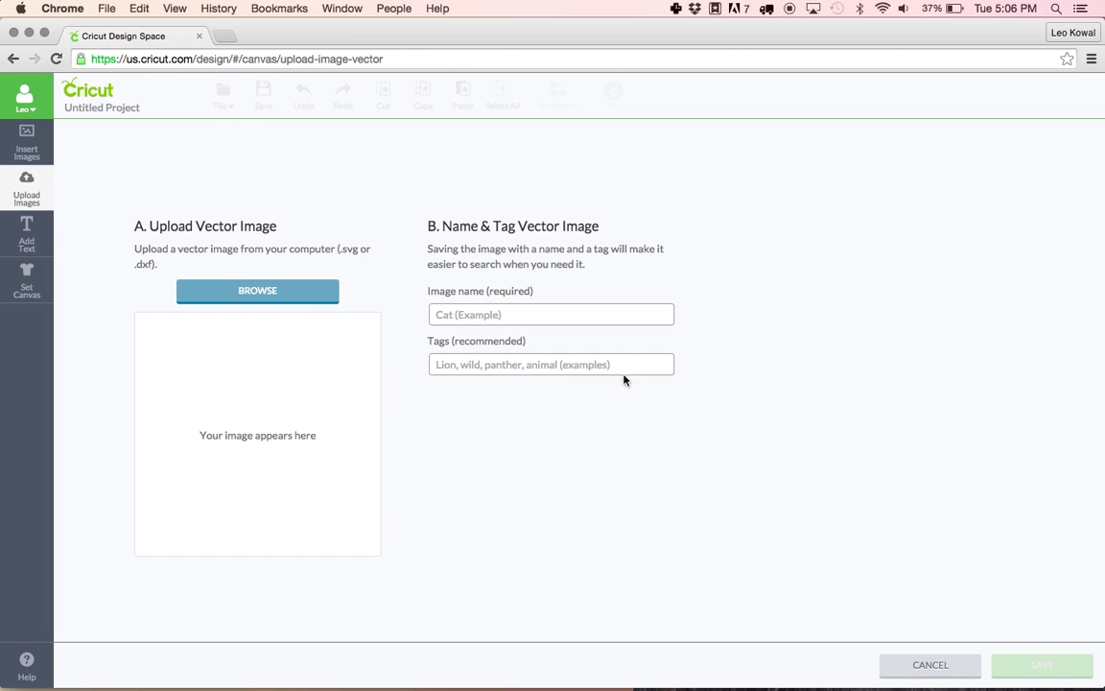
# Browse from Desktop into Carousel Ride SVGCuts.com > SVG Files > Carousel
pyautogui.click(285, 299)
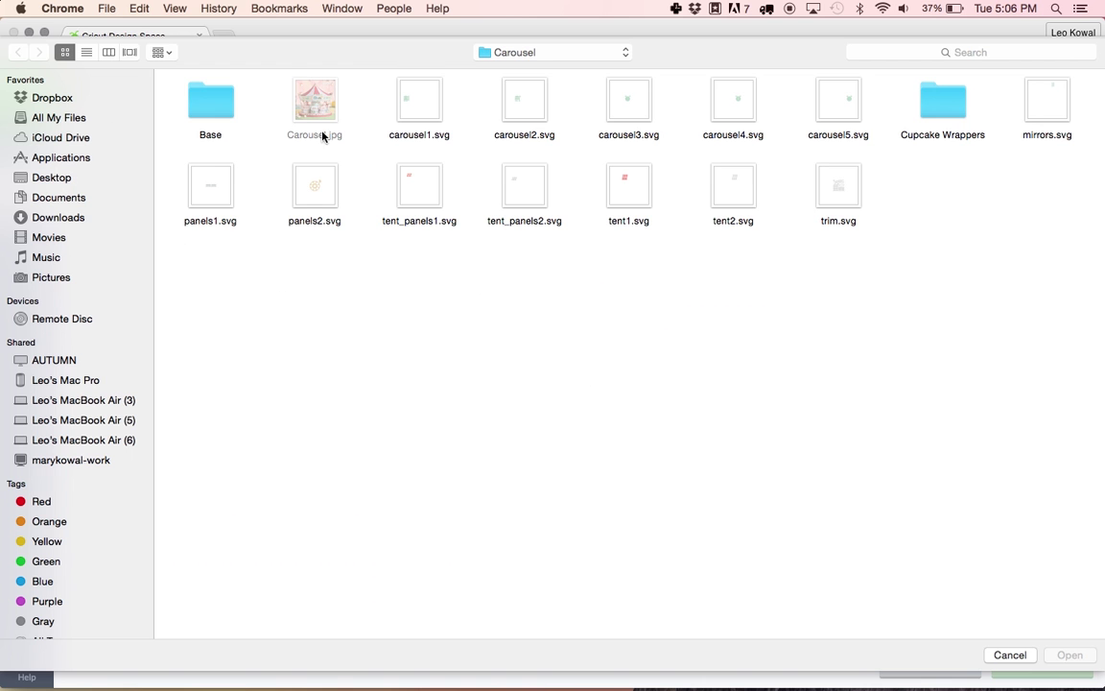
pyautogui.click(59, 181)
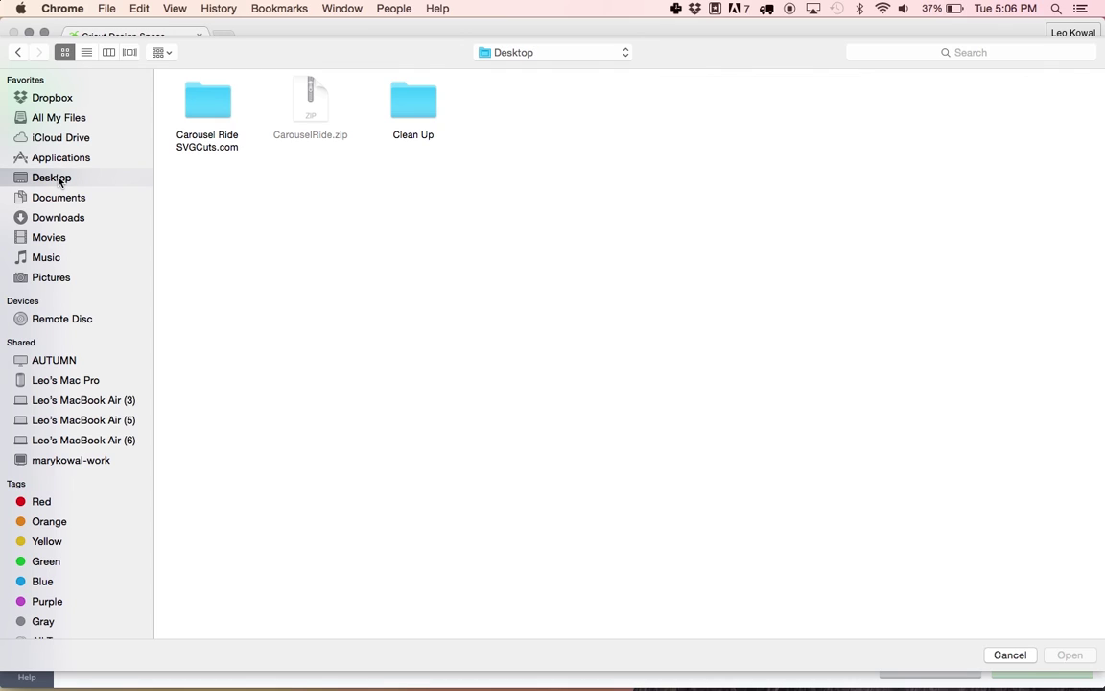
pyautogui.doubleClick(211, 112)
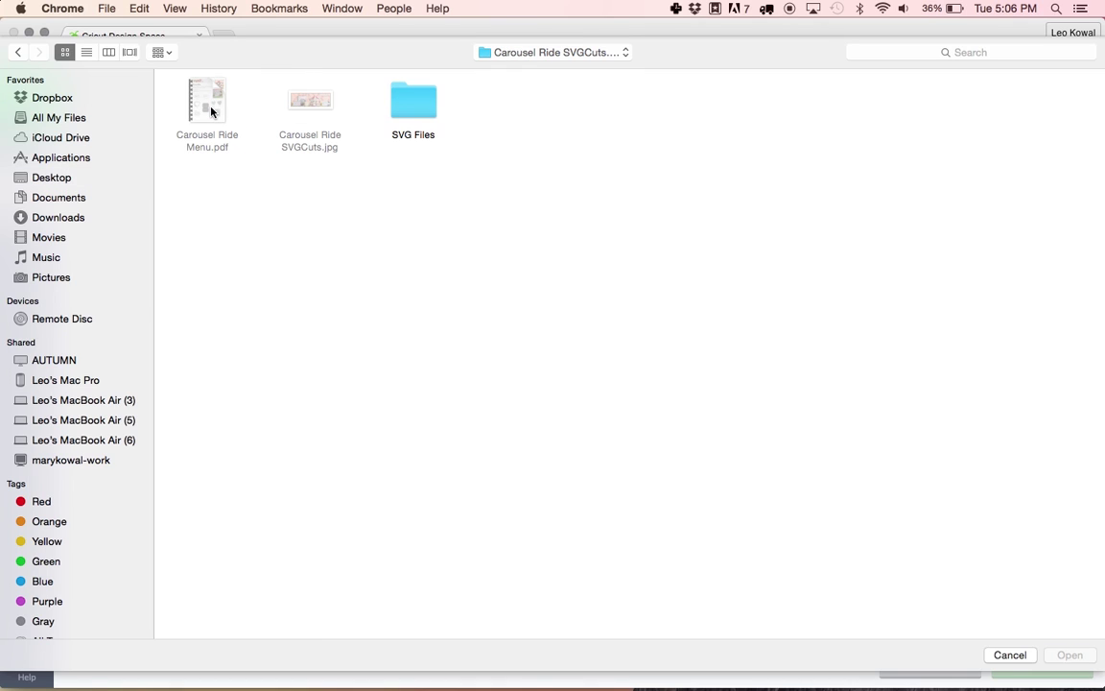
pyautogui.doubleClick(412, 102)
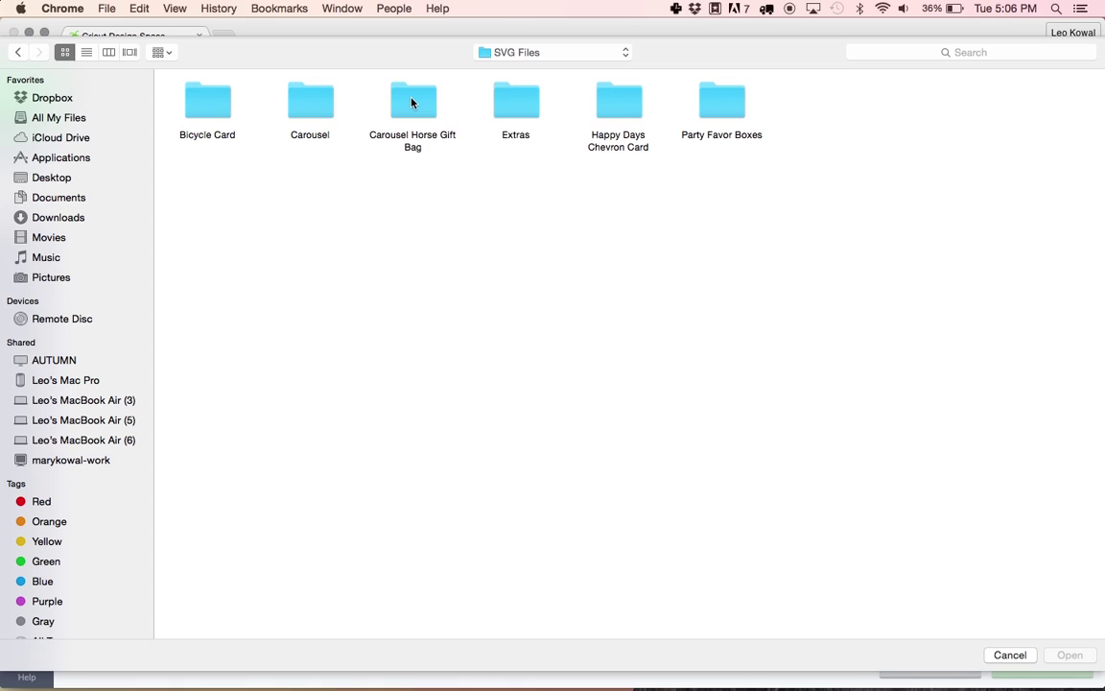
pyautogui.doubleClick(308, 106)
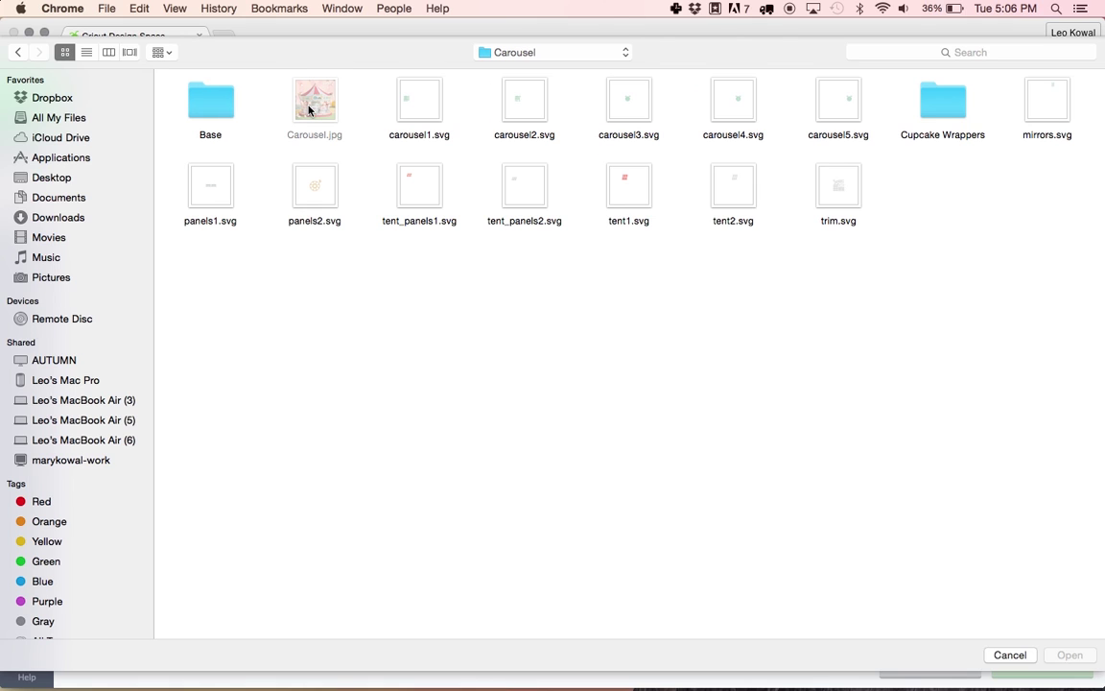
# Preview carousel1.svg through carousel5.svg, peek into the Base folder, and return to Carousel
pyautogui.click(412, 100)
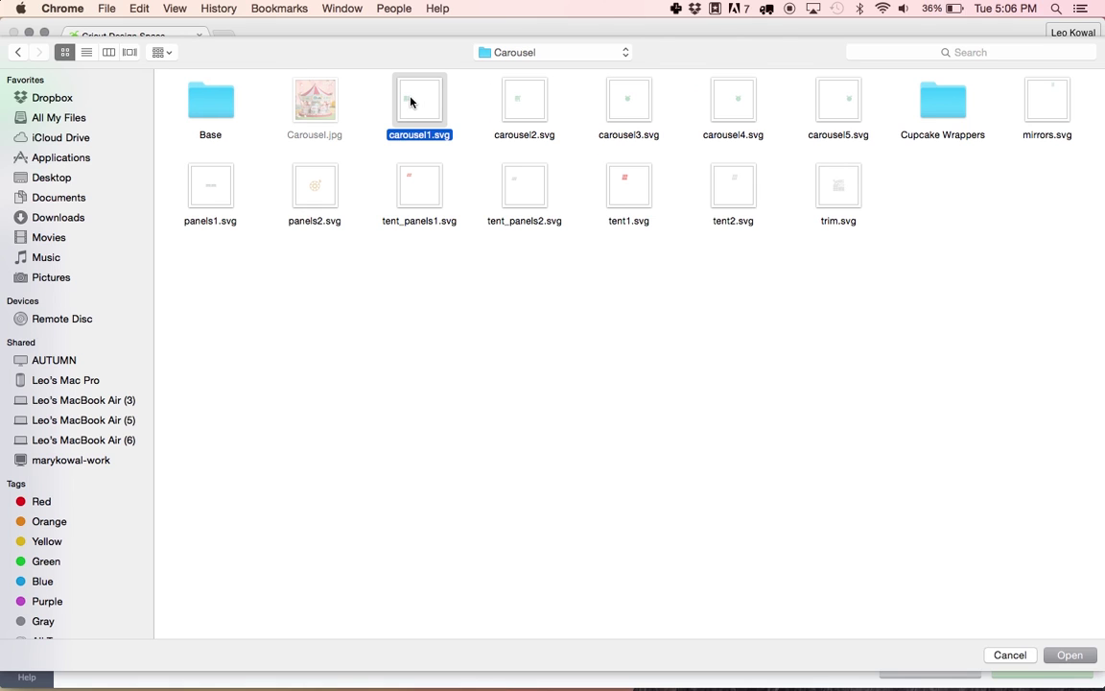
pyautogui.click(528, 104)
pyautogui.click(636, 106)
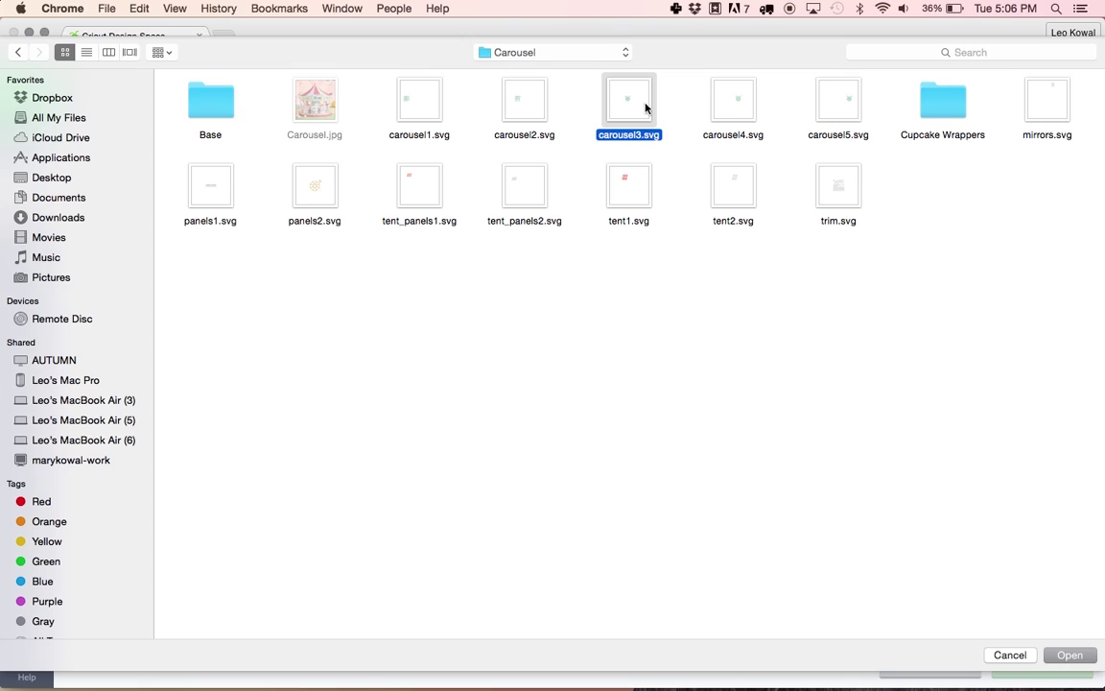
pyautogui.click(740, 108)
pyautogui.click(827, 110)
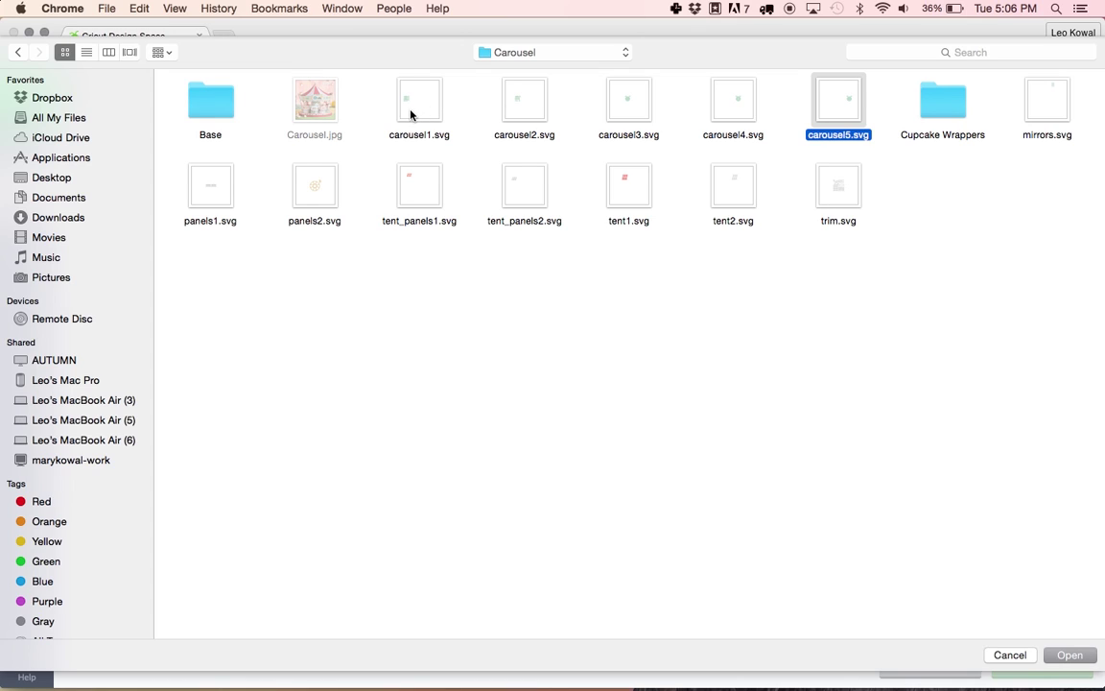
pyautogui.doubleClick(215, 111)
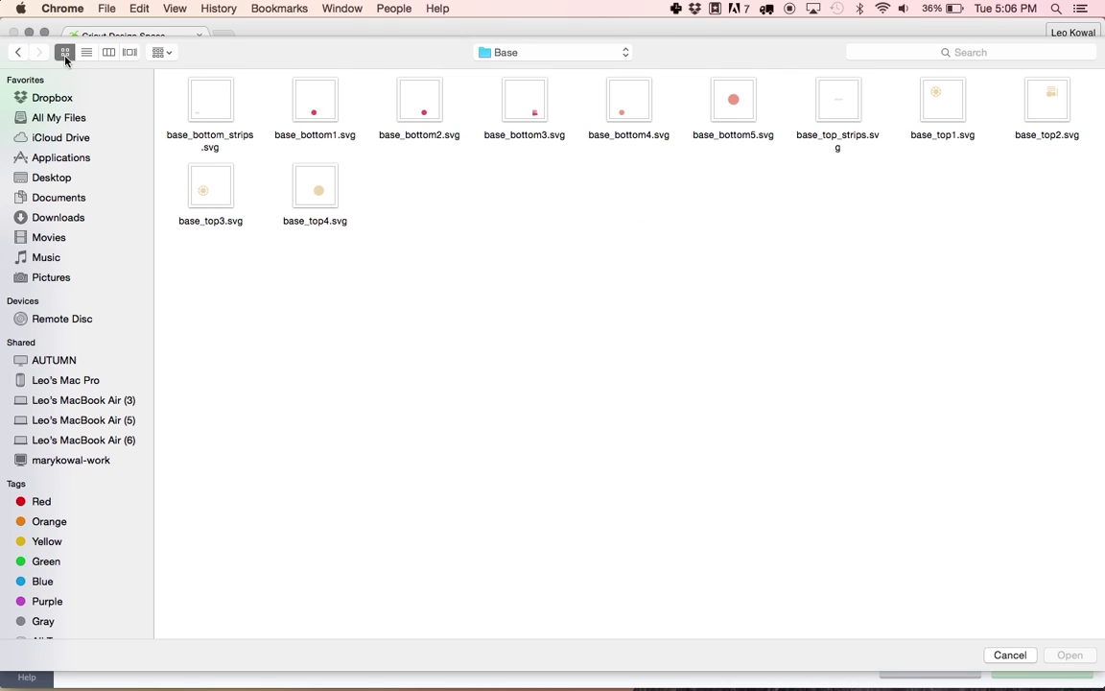
pyautogui.click(23, 54)
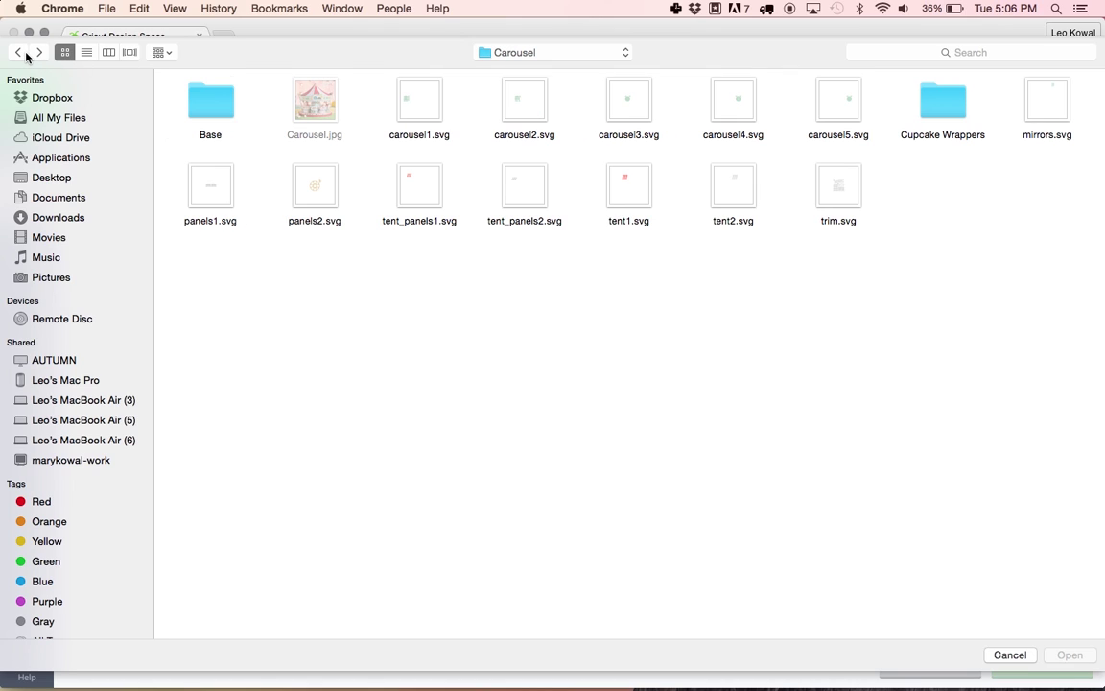
# Upload carousel1.svg named carousel1 with tags 'Carousel Ride SVG Kit' and save it
pyautogui.doubleClick(421, 110)
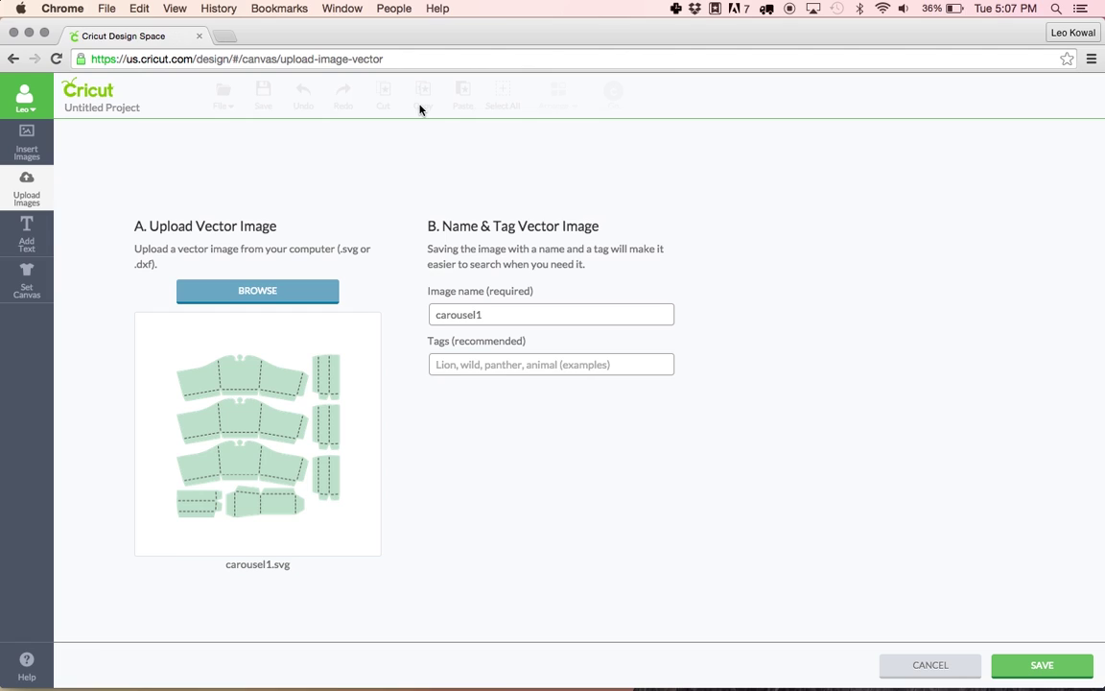
pyautogui.moveTo(505, 318); pyautogui.dragTo(434, 315)
pyautogui.click(494, 315)
pyautogui.click(501, 357)
pyautogui.write('Carousel Ride SVG Kit')
pyautogui.write('Car')
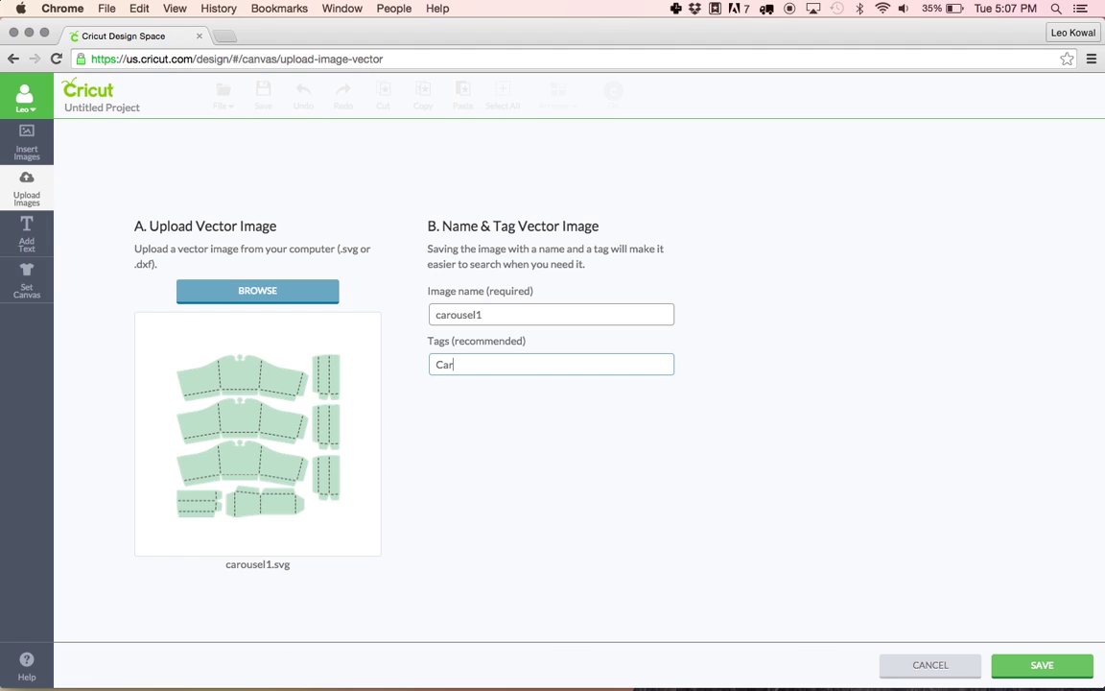
pyautogui.write('ousel Ride SVG Kit')
pyautogui.click(1050, 669)
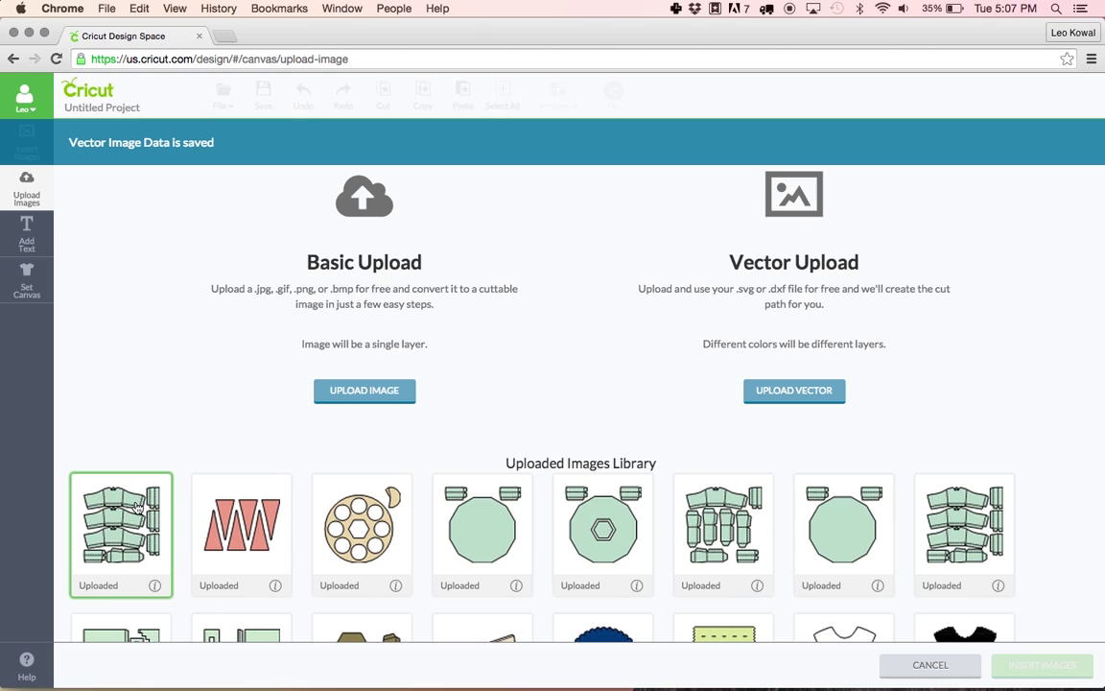
pyautogui.click(129, 526)
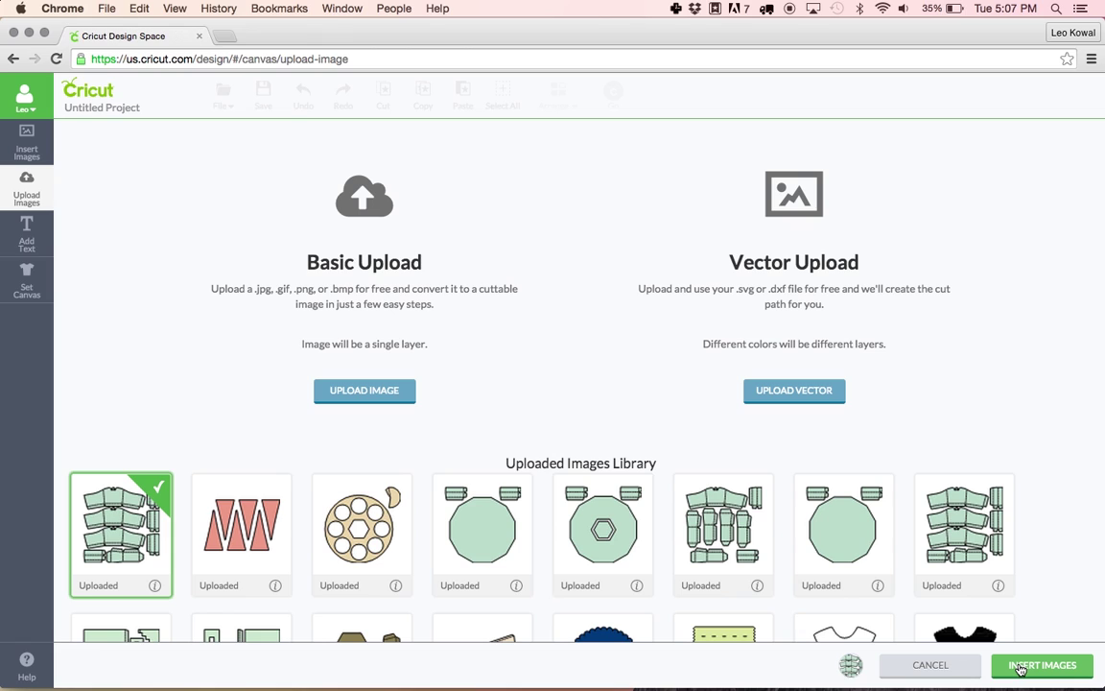
# Upload carousel2.svg as a vector image and save it
pyautogui.click(758, 391)
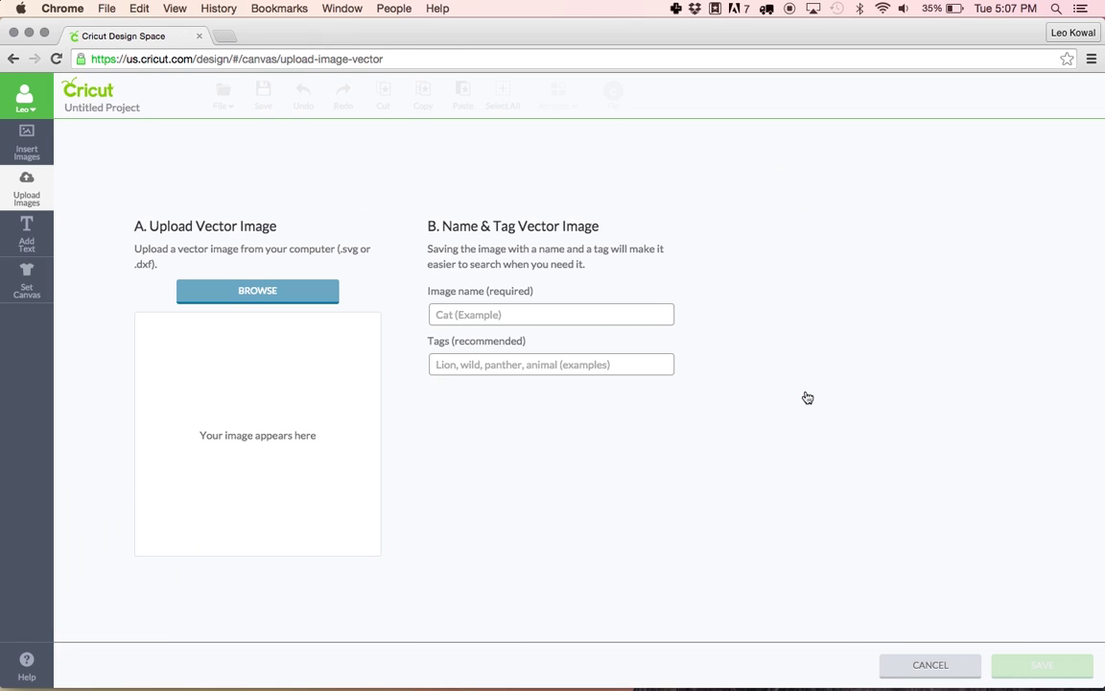
pyautogui.click(242, 288)
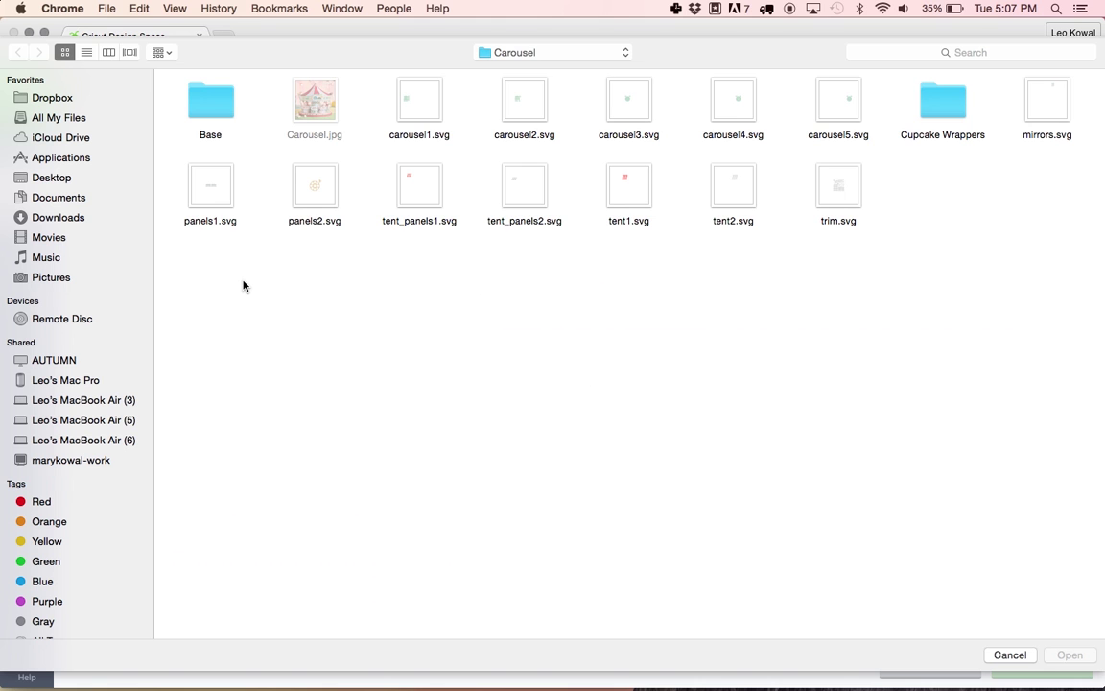
pyautogui.doubleClick(529, 96)
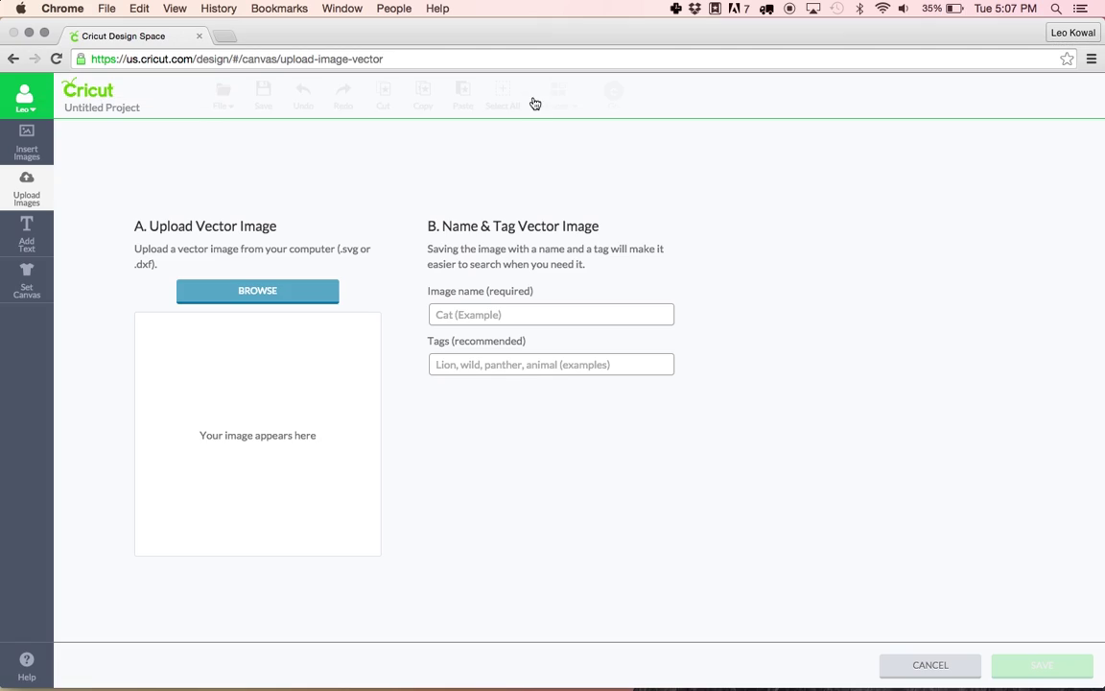
pyautogui.click(1040, 666)
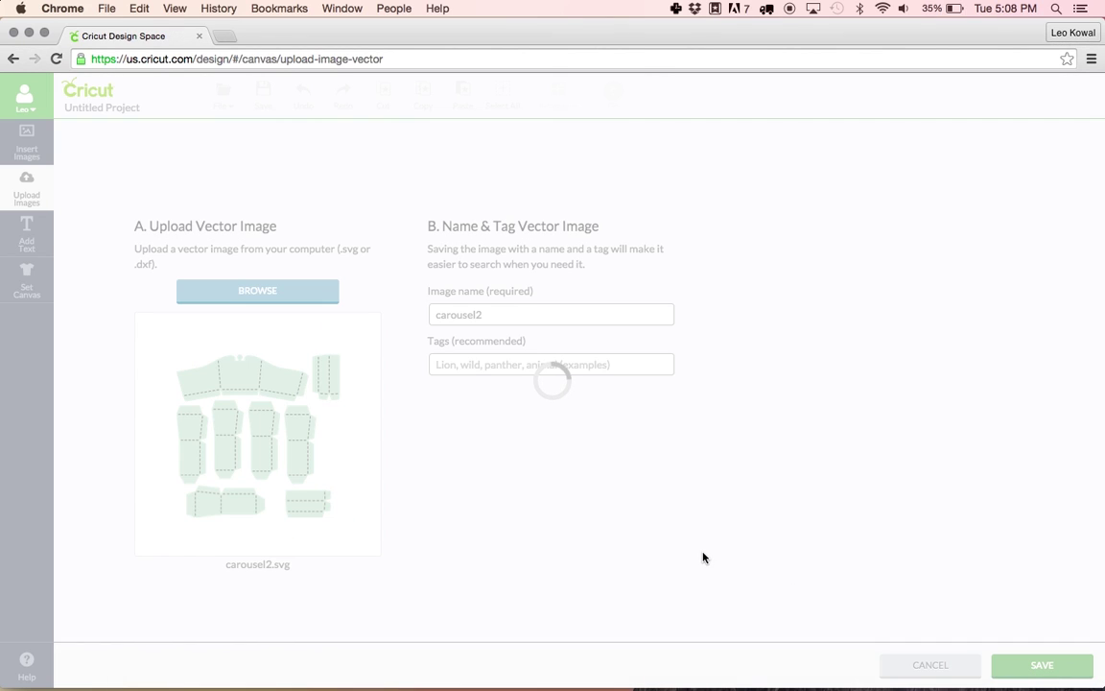
# Upload carousel3.svg as a vector image and save it
pyautogui.click(795, 391)
pyautogui.click(262, 293)
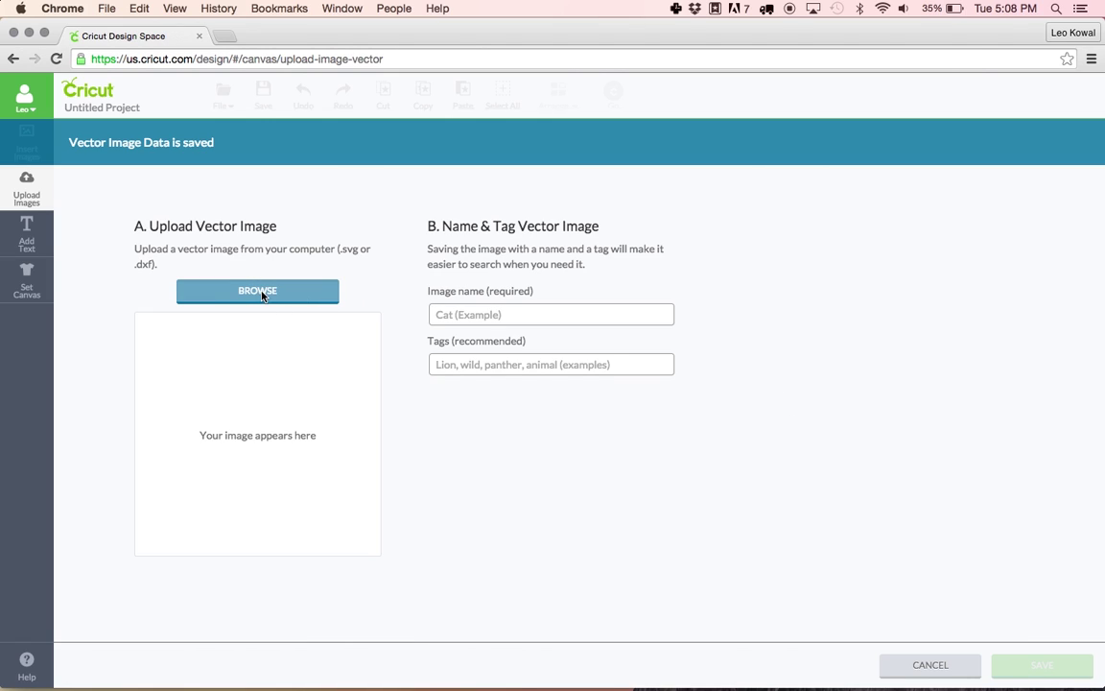
pyautogui.doubleClick(628, 102)
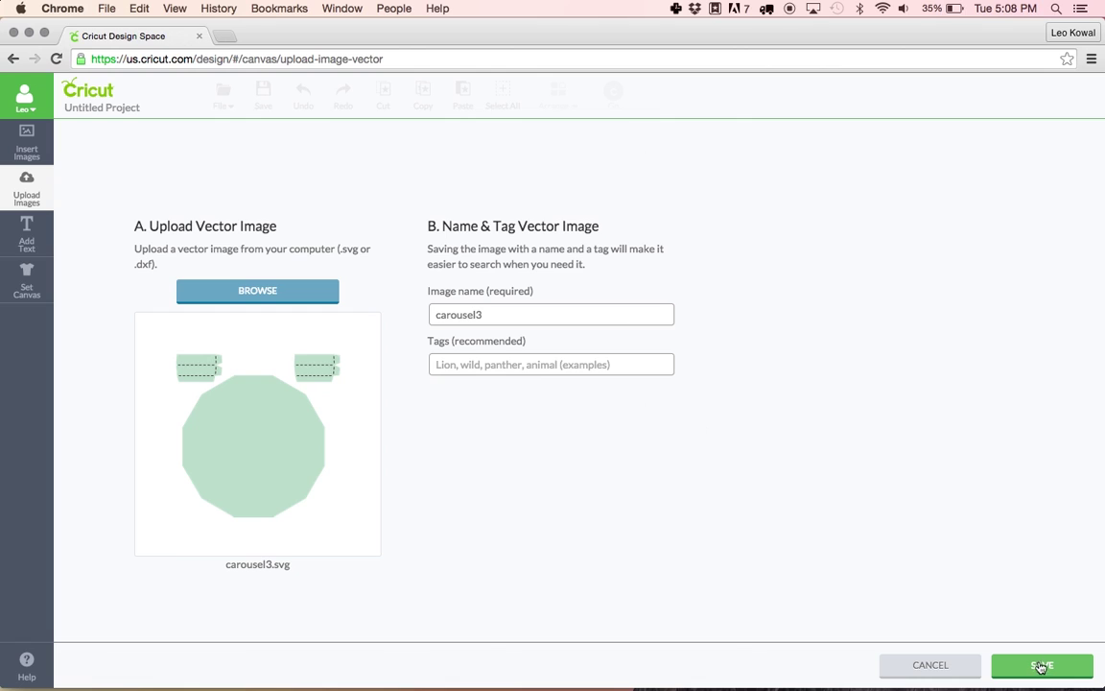
pyautogui.click(1041, 672)
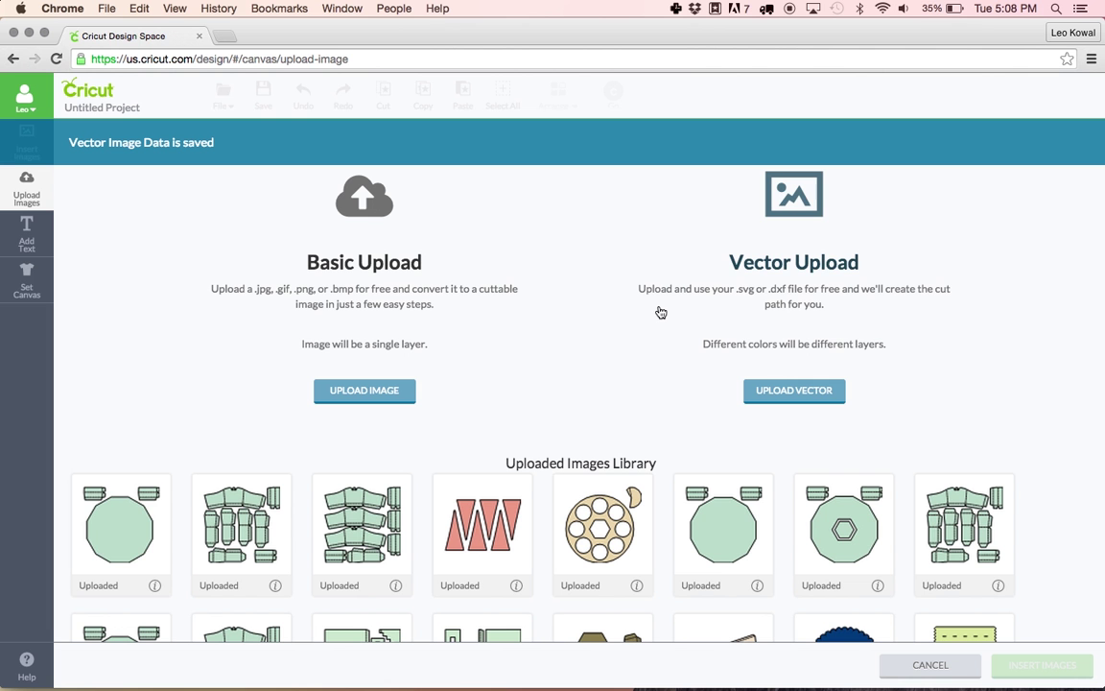
# Upload carousel4.svg as a vector image and save it
pyautogui.click(785, 394)
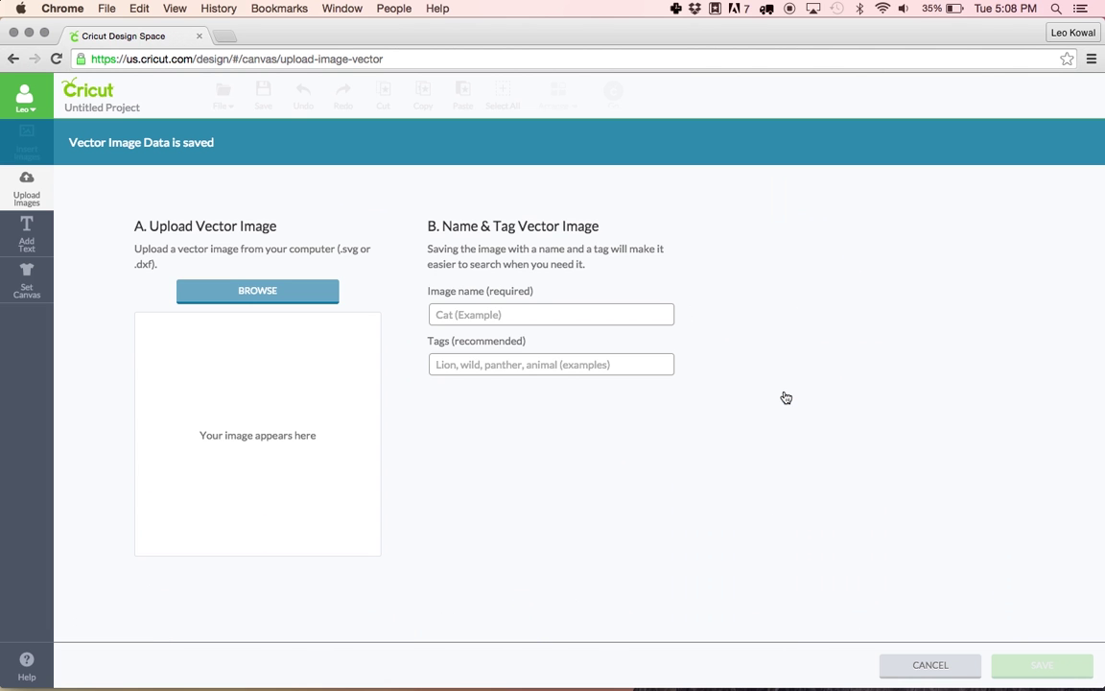
pyautogui.click(278, 291)
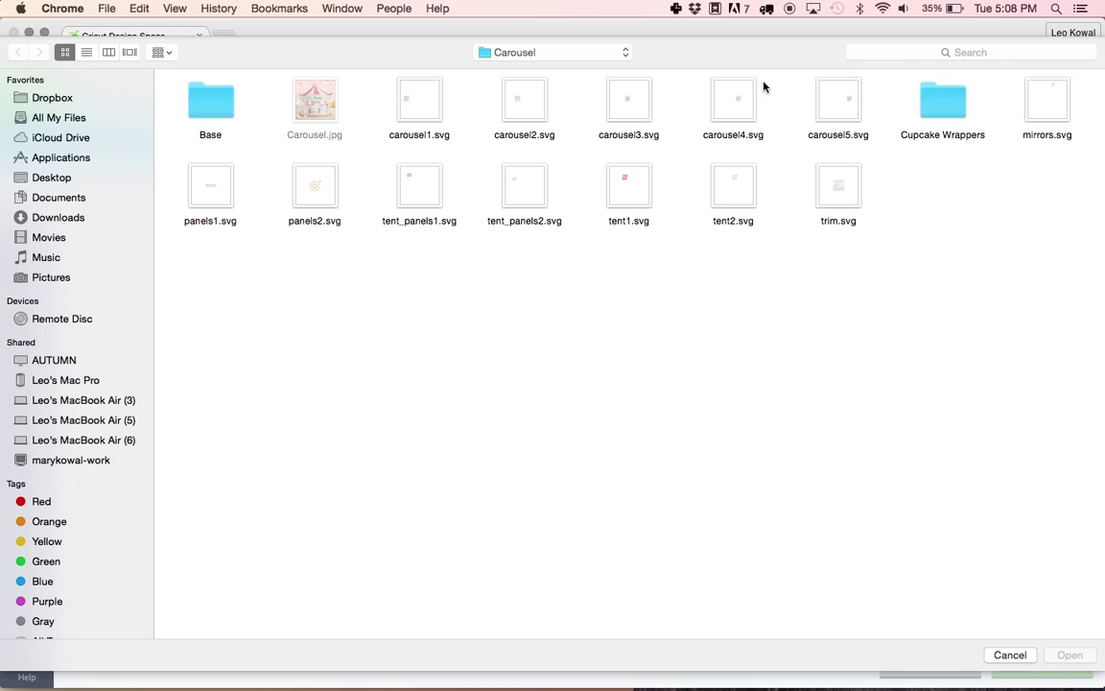
pyautogui.click(736, 104)
pyautogui.click(841, 104)
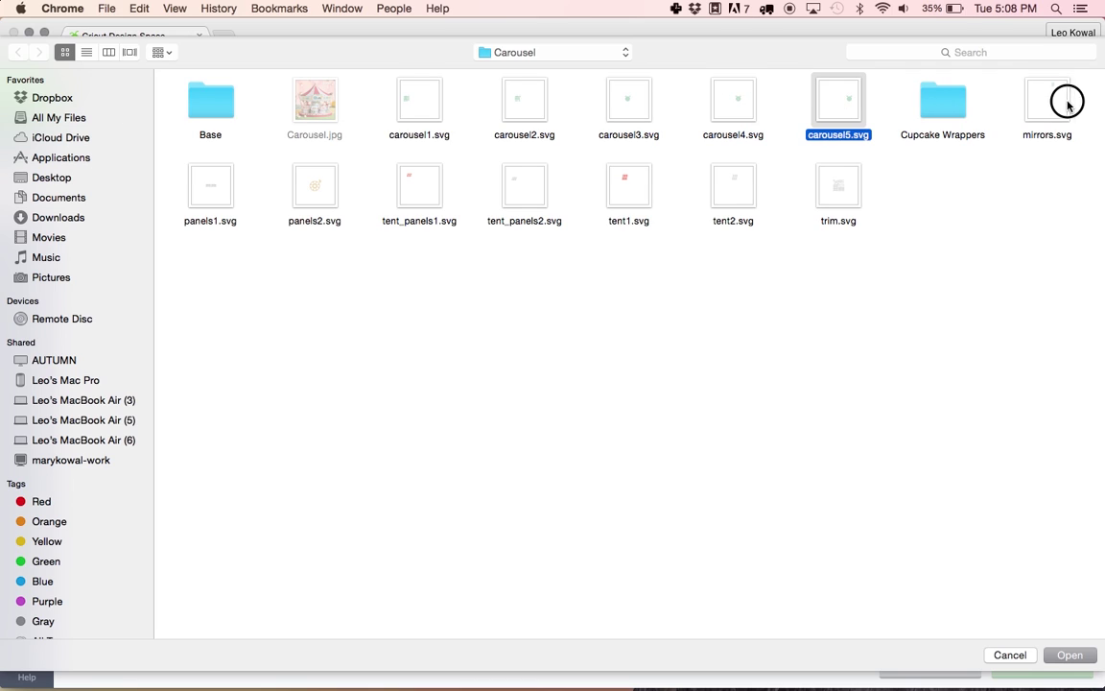
pyautogui.click(1064, 101)
pyautogui.click(196, 182)
pyautogui.doubleClick(726, 115)
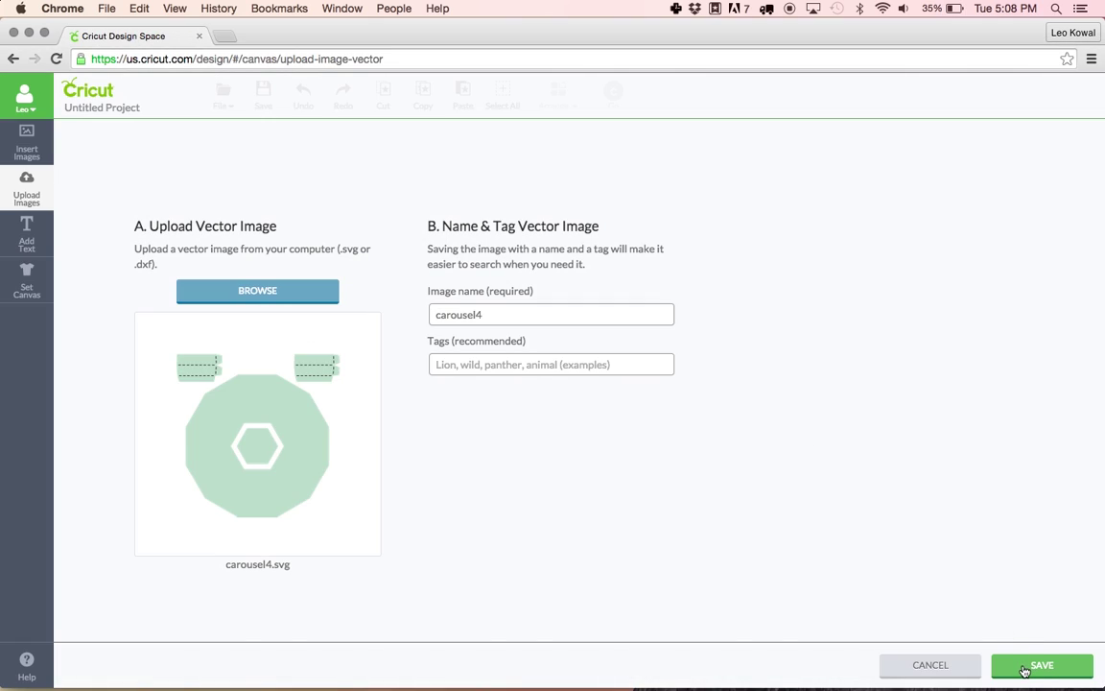
pyautogui.click(1025, 668)
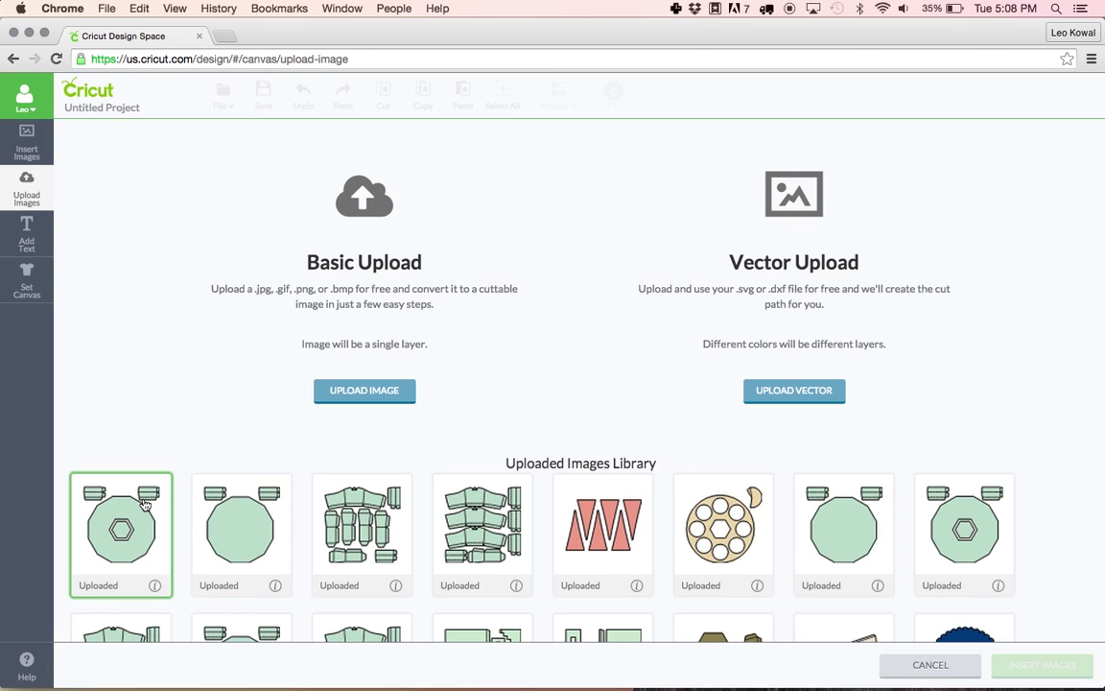
# Check carousel1 through carousel4 in the library and insert them onto the canvas
pyautogui.click(144, 503)
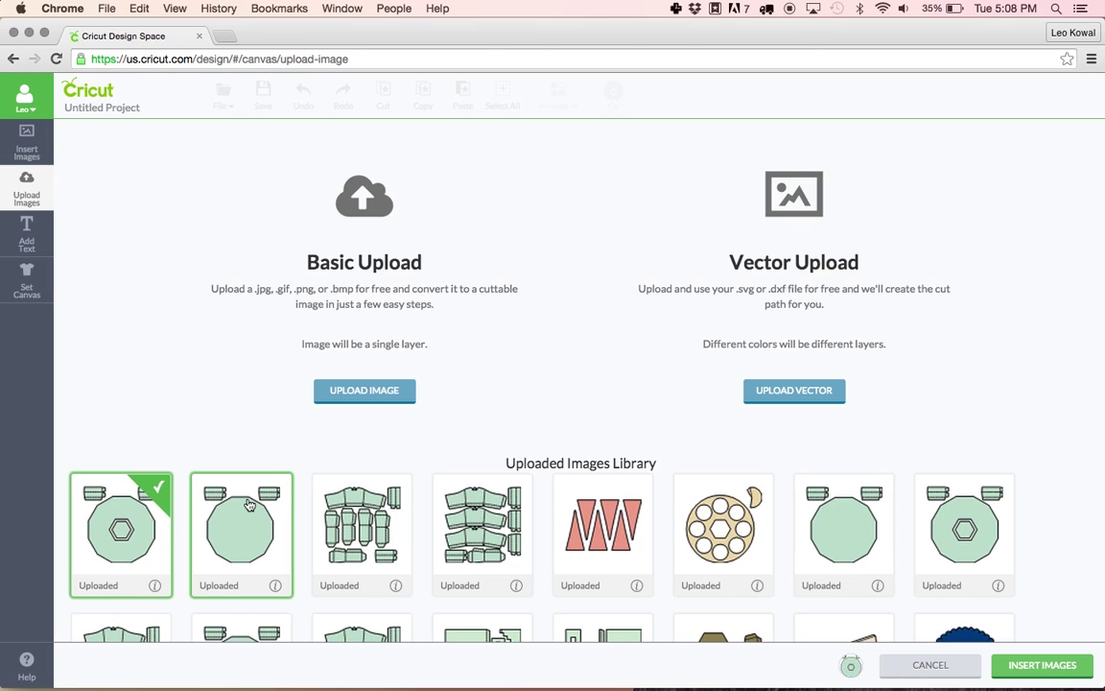
pyautogui.click(245, 513)
pyautogui.click(370, 509)
pyautogui.click(490, 511)
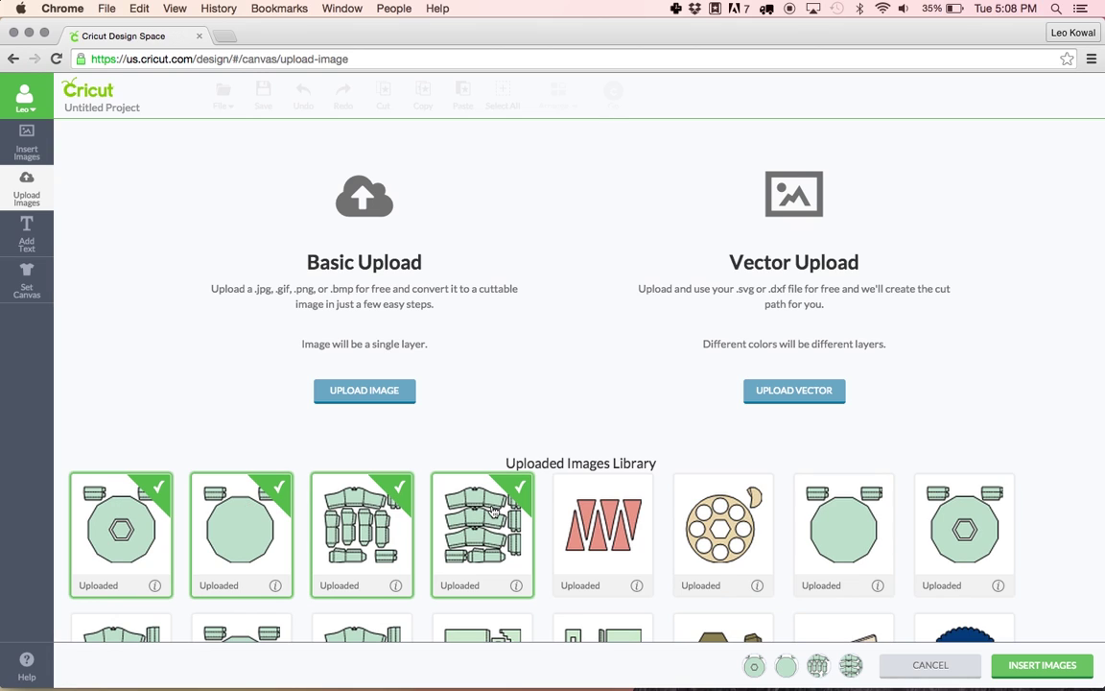
pyautogui.click(1028, 669)
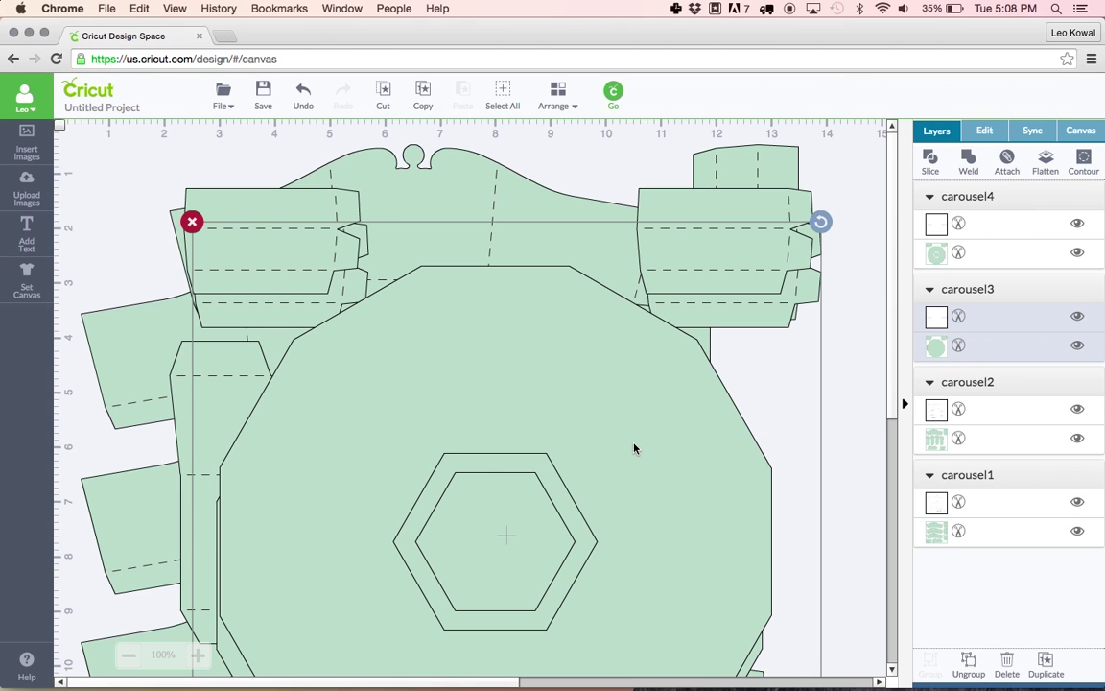
# Zoom out and drag carousel4 right, carousel2 down, and carousel3 to the middle
pyautogui.click(127, 655)
pyautogui.moveTo(375, 331); pyautogui.dragTo(783, 341)
pyautogui.moveTo(338, 295); pyautogui.dragTo(562, 424)
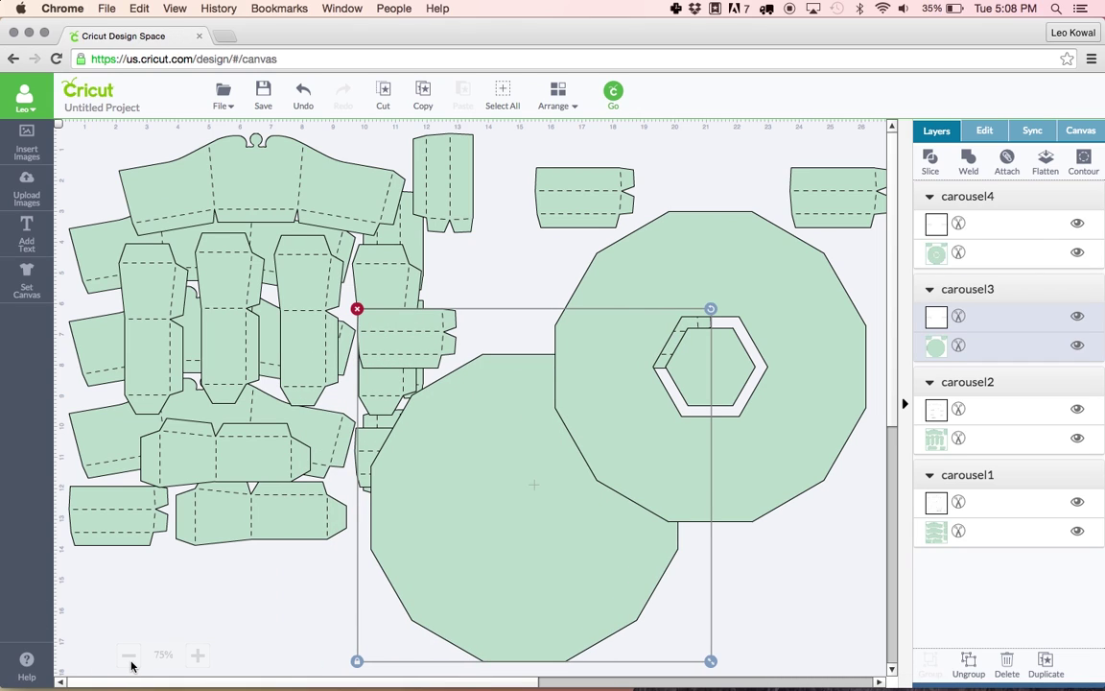
pyautogui.click(137, 597)
pyautogui.click(128, 654)
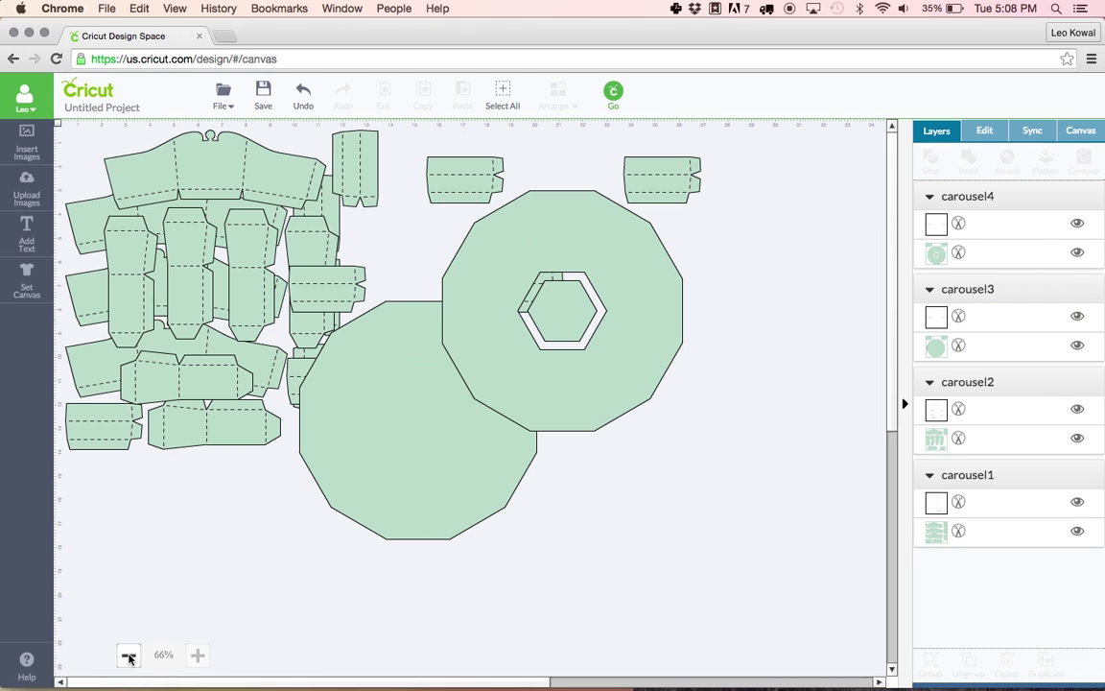
pyautogui.moveTo(129, 221); pyautogui.dragTo(125, 492)
pyautogui.moveTo(234, 289); pyautogui.dragTo(325, 498)
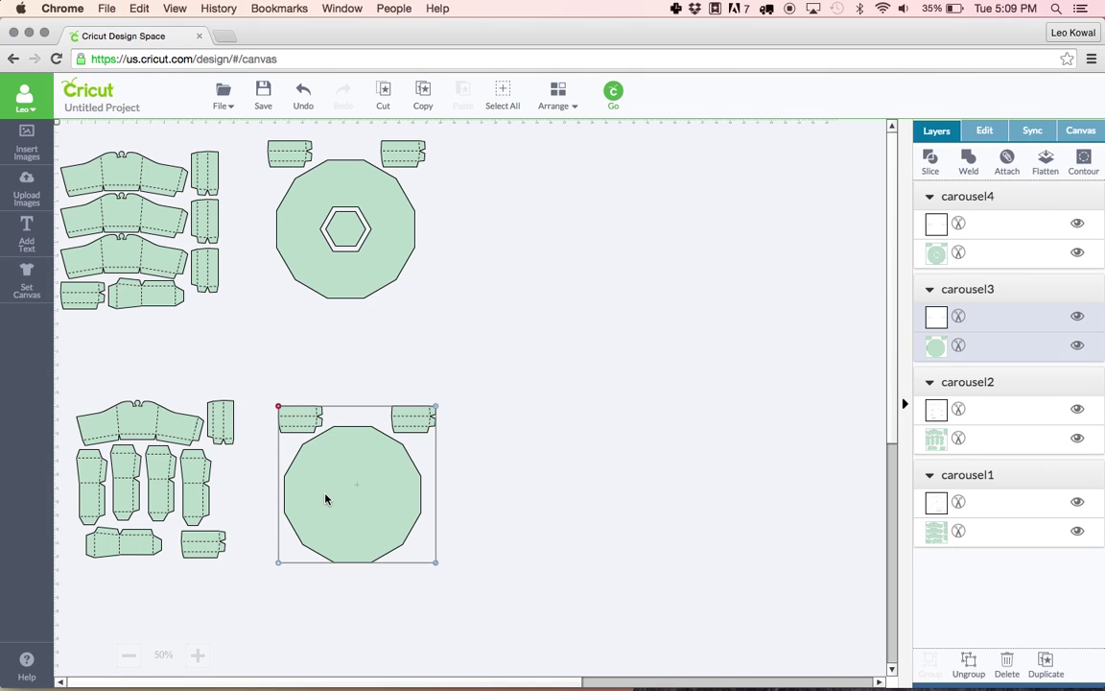
pyautogui.moveTo(325, 498); pyautogui.dragTo(313, 415)
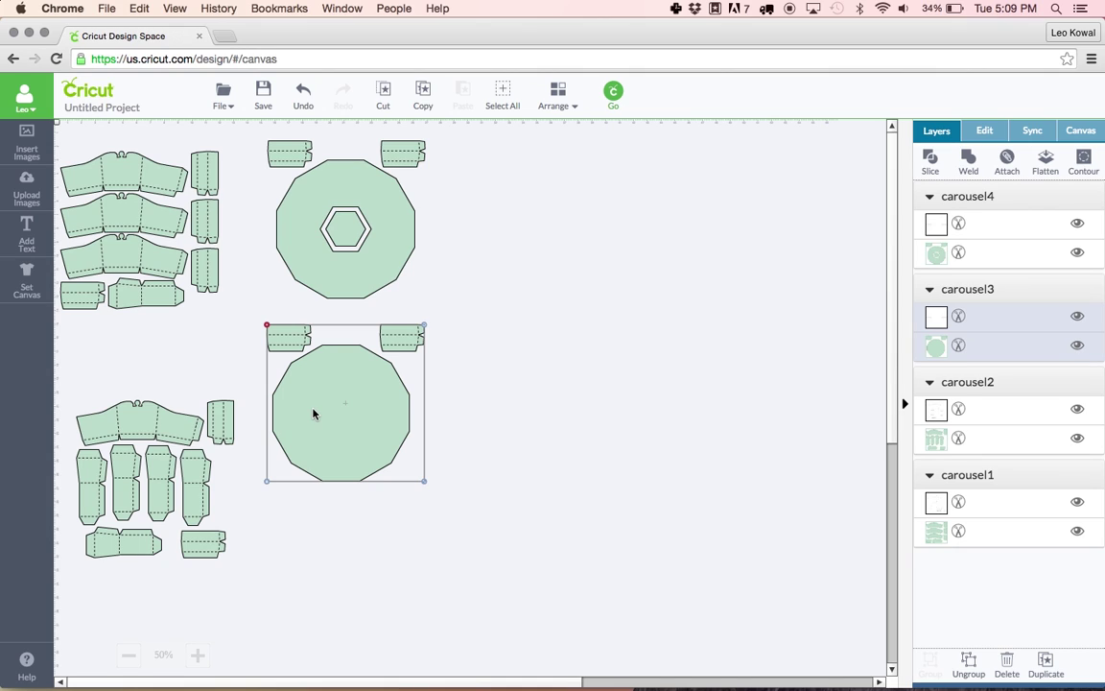
# Undo the accidental shrink of the carousel3 group and reselect it
pyautogui.click(988, 7)
pyautogui.click(988, 6)
pyautogui.moveTo(425, 485); pyautogui.dragTo(345, 404)
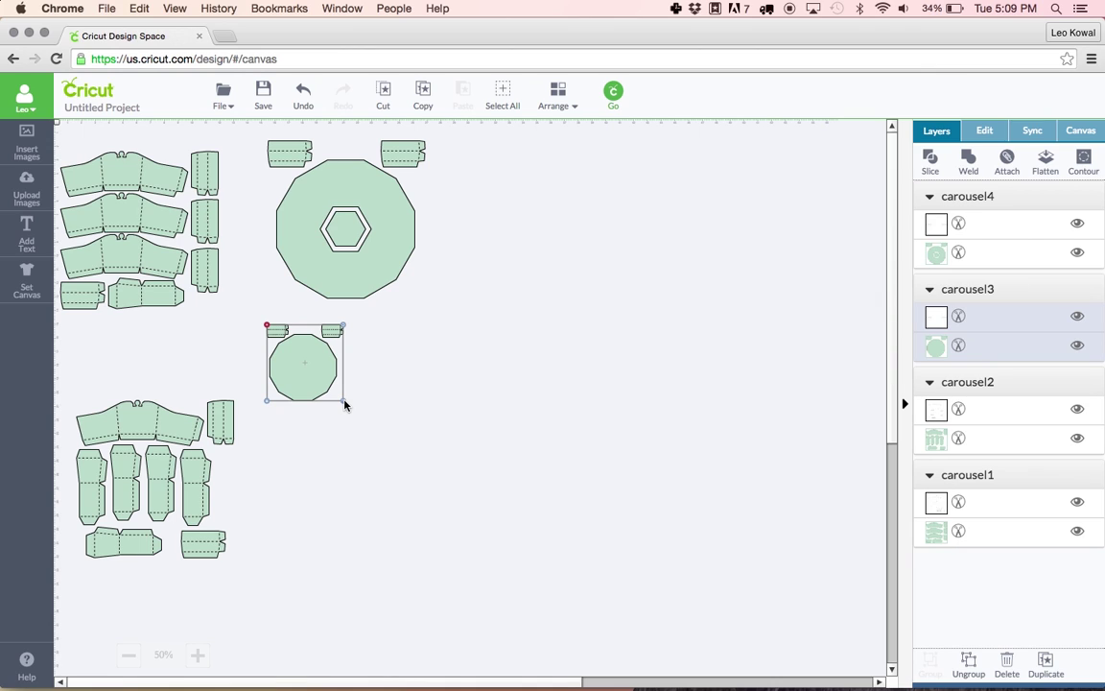
pyautogui.press('super+z')
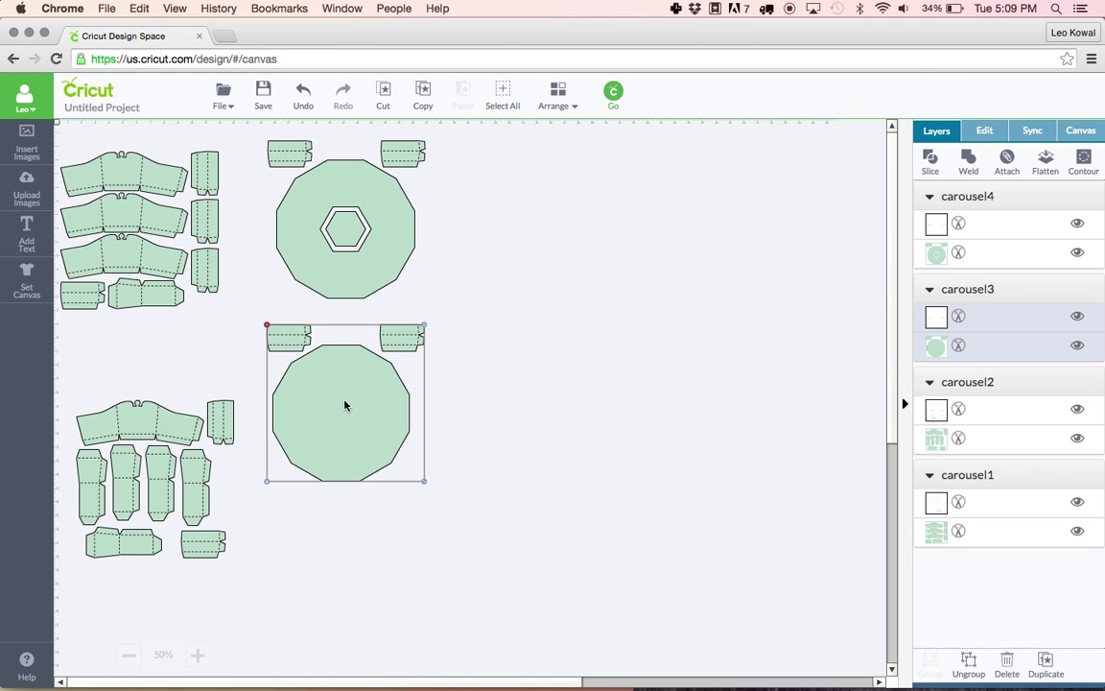
pyautogui.click(537, 424)
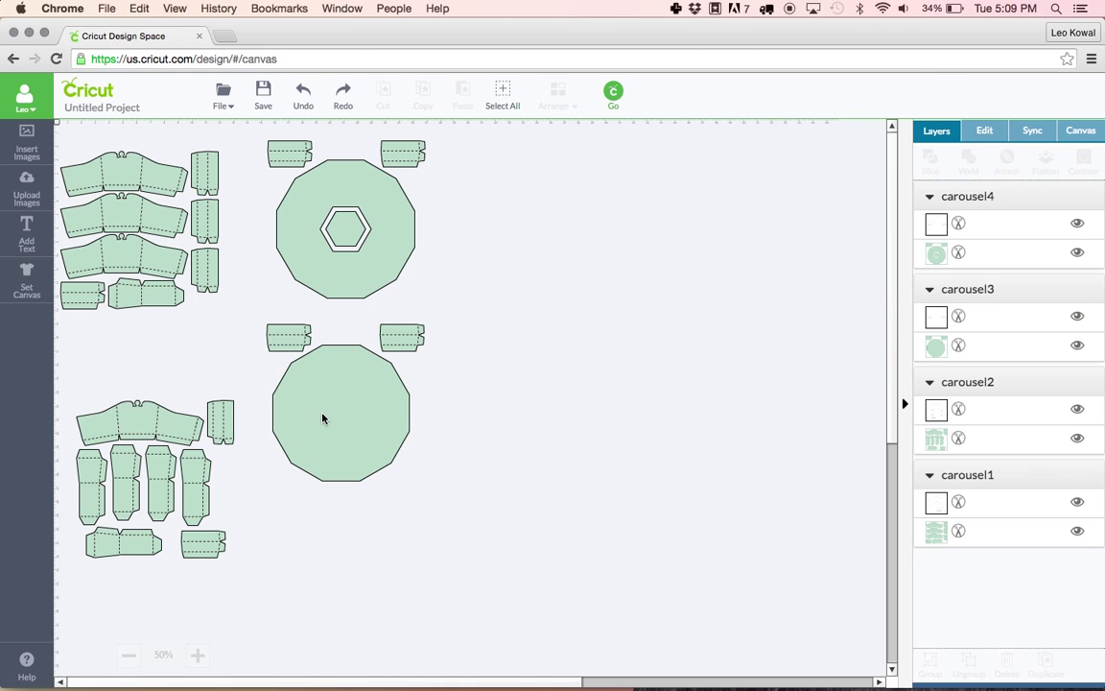
pyautogui.click(336, 418)
pyautogui.moveTo(343, 422); pyautogui.dragTo(354, 494)
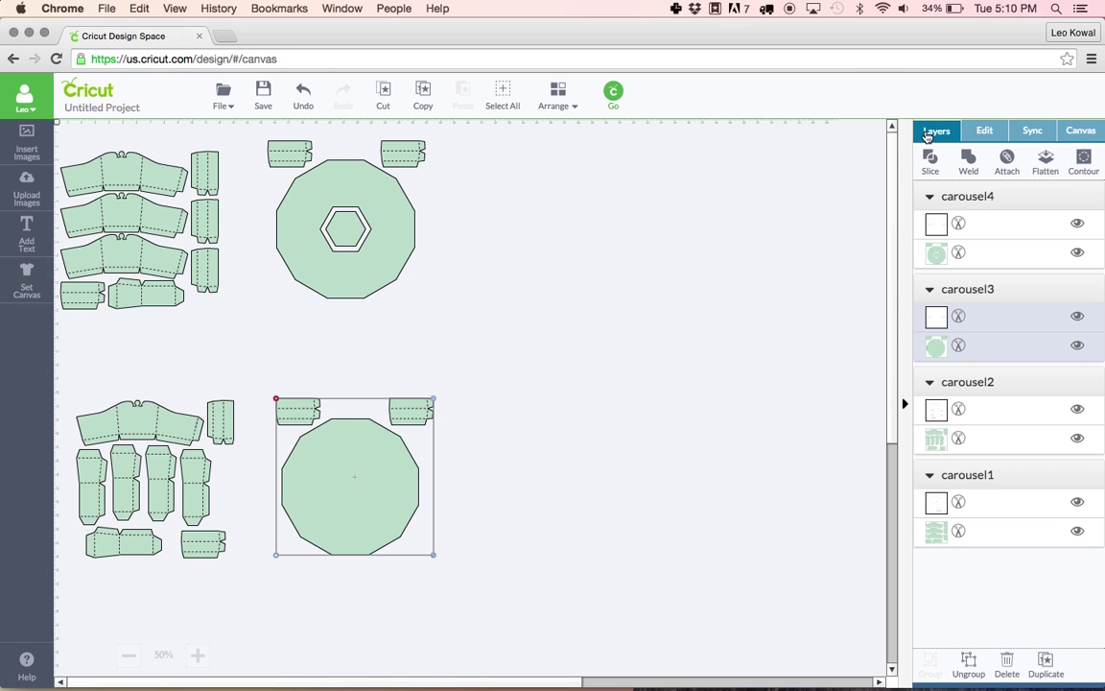
# Set carousel3 in the top row, check its 11.39 × 11.35 in size, then switch to Sure Cuts A Lot 4
pyautogui.moveTo(372, 440); pyautogui.dragTo(564, 278)
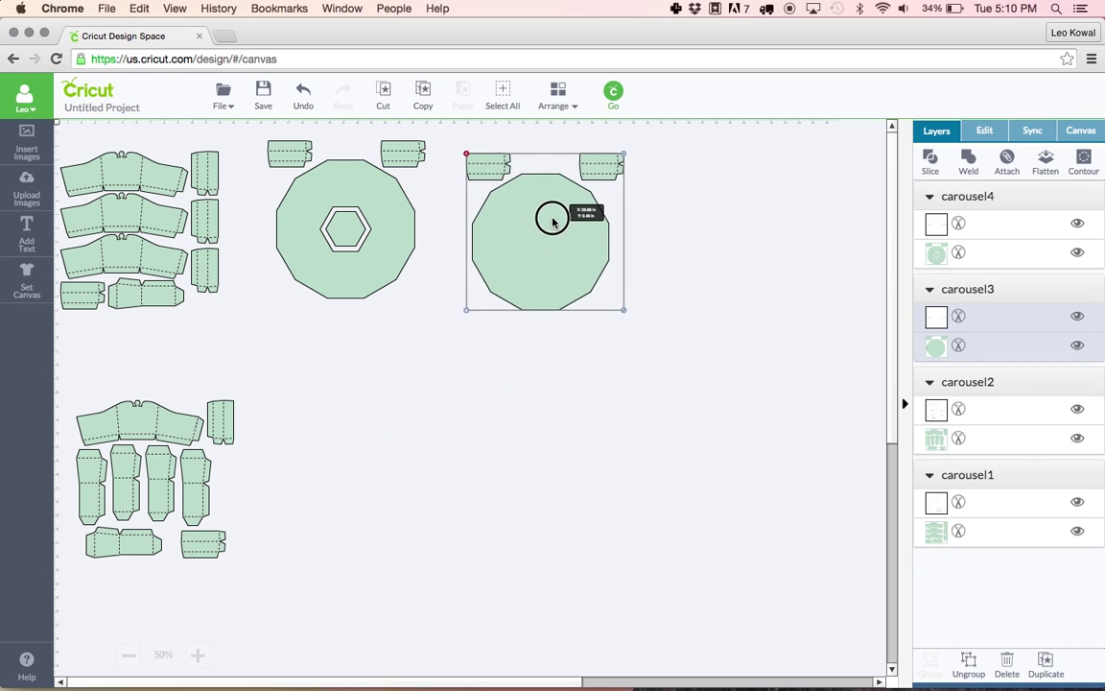
pyautogui.moveTo(553, 222); pyautogui.dragTo(553, 212)
pyautogui.click(987, 131)
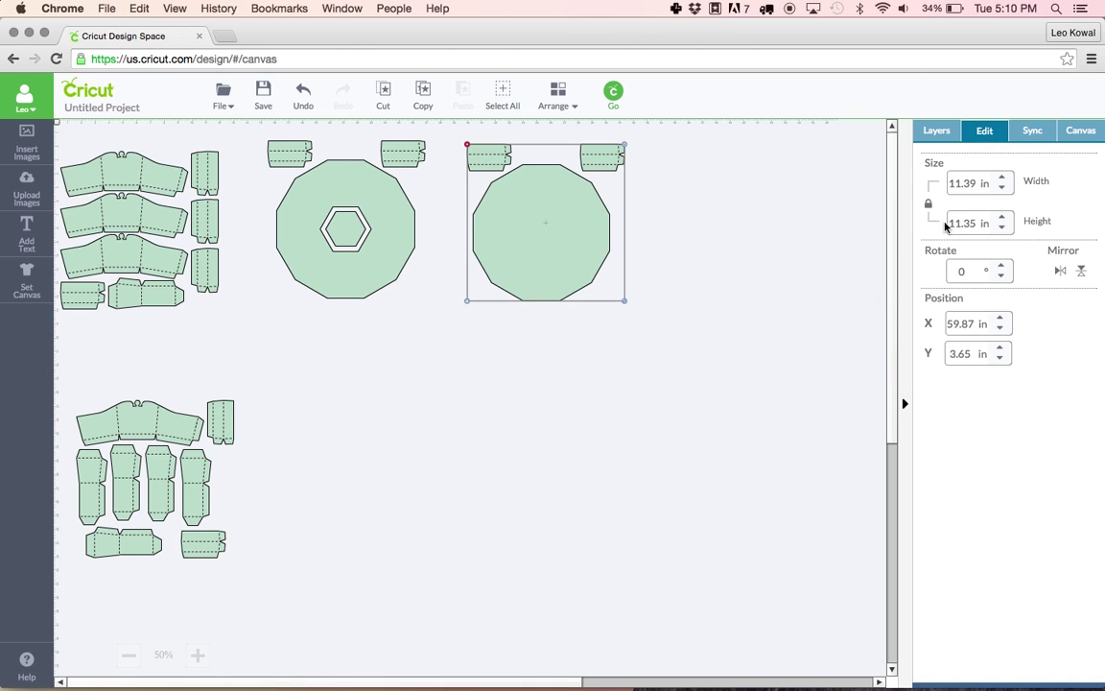
pyautogui.moveTo(402, 653)
pyautogui.click(557, 644)
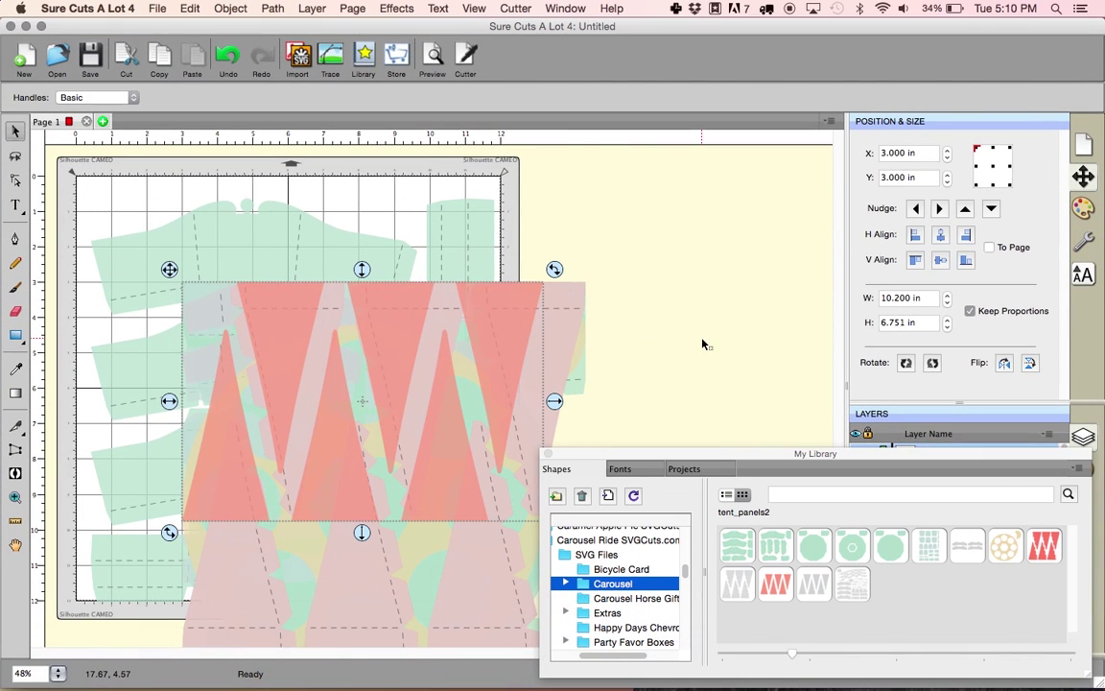
# Select and delete all artwork on the Sure Cuts A Lot 4 mat, then return to Cricut Design Space
pyautogui.click(702, 343)
pyautogui.press('super+a')
pyautogui.press('Delete')
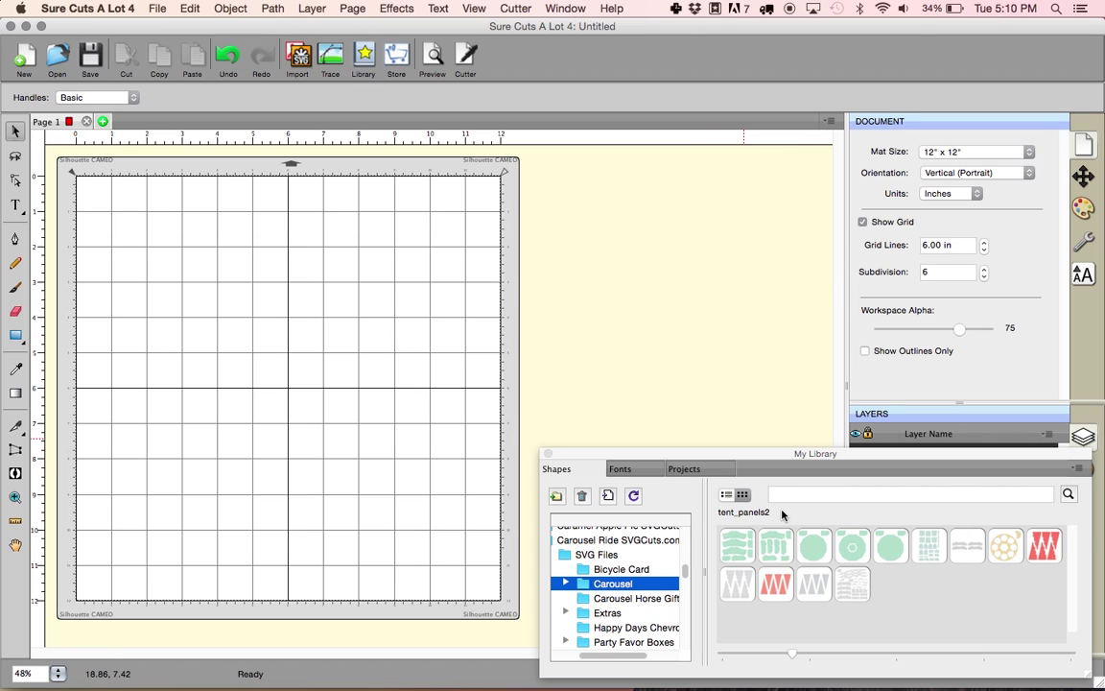
pyautogui.moveTo(747, 543)
pyautogui.press('super+Tab')
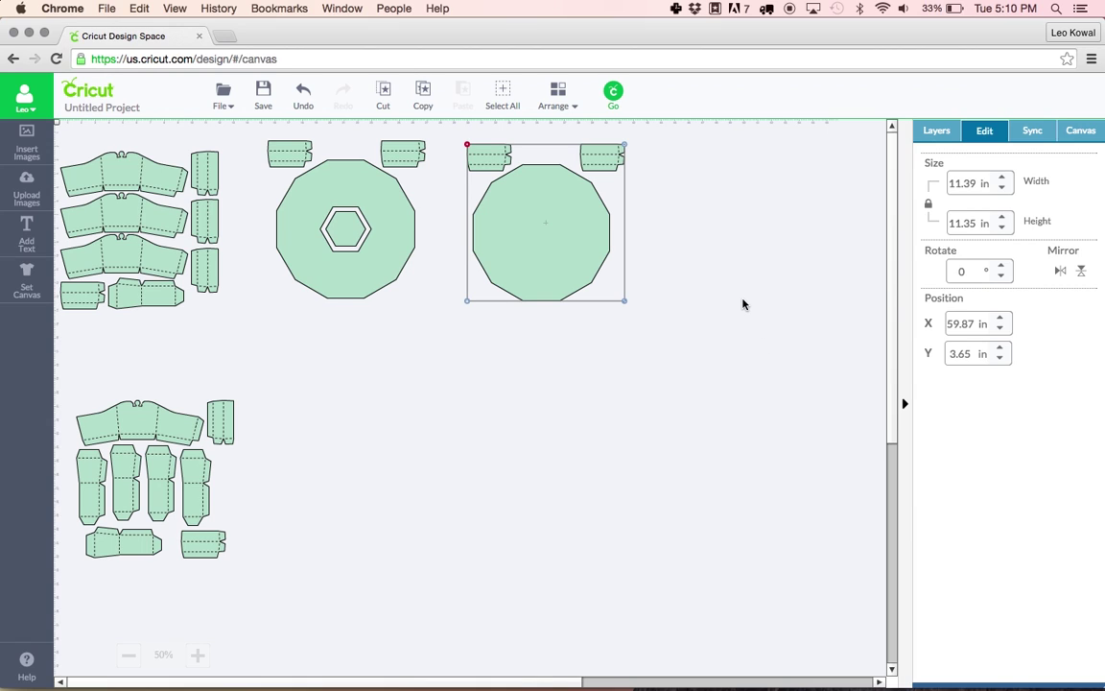
# Nudge carousel3 down-right to X 61.98, Y 9.76 in and locate it in the Layers list
pyautogui.moveTo(540, 230); pyautogui.dragTo(555, 272)
pyautogui.click(937, 132)
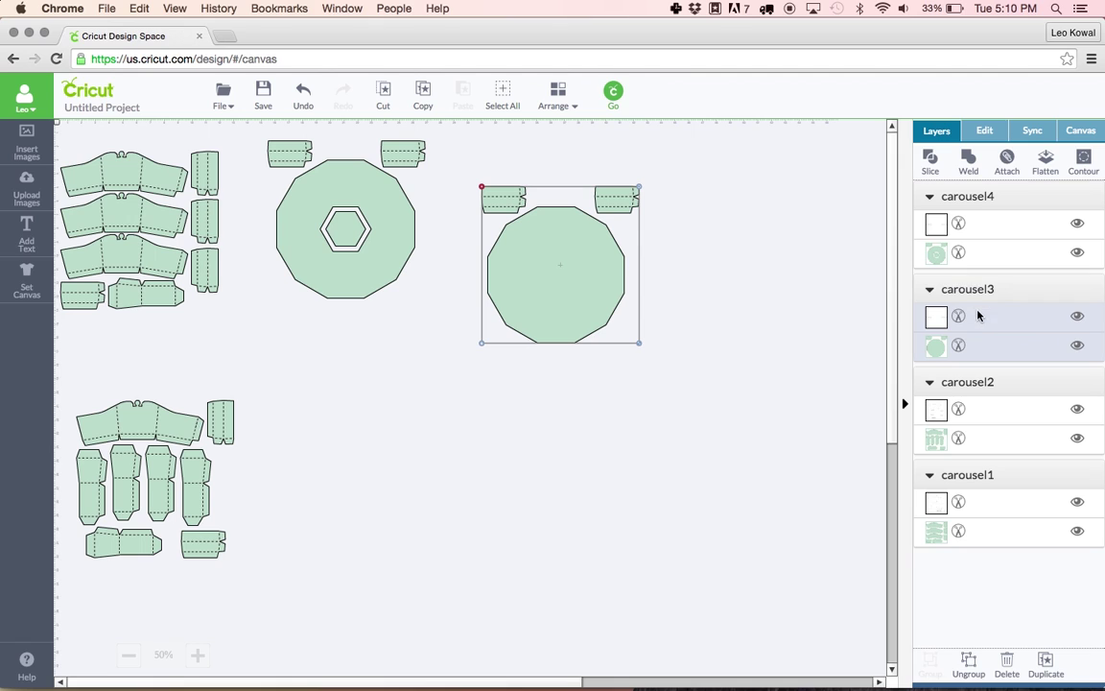
pyautogui.click(993, 200)
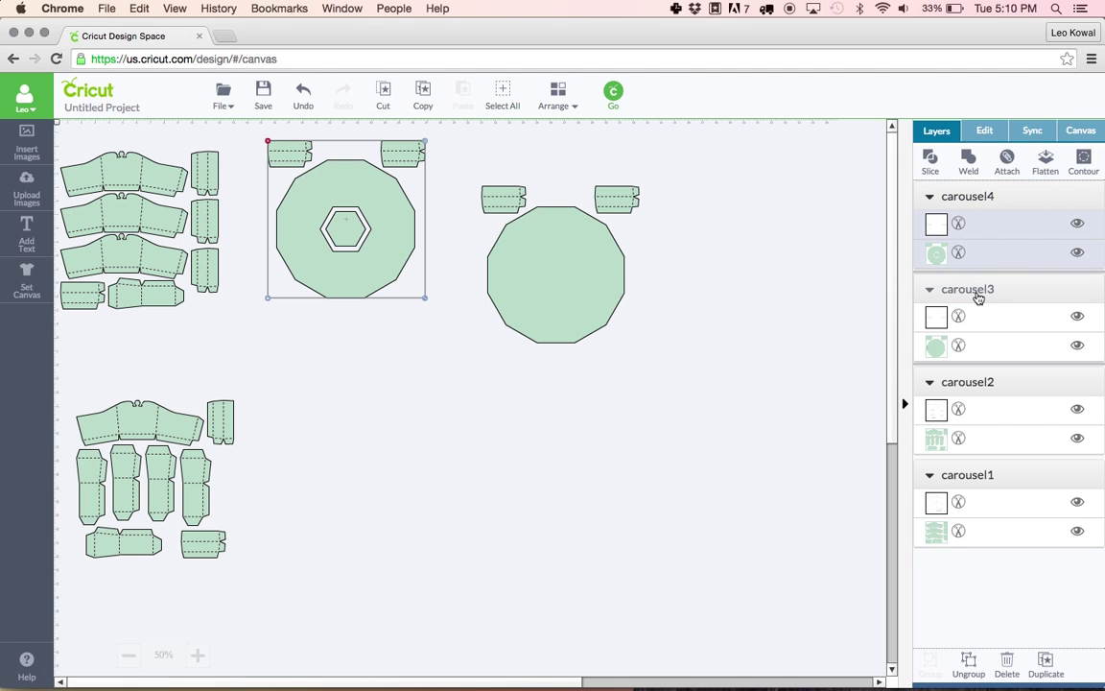
pyautogui.click(977, 296)
# Add the carousel decagon from My Library to the Sure Cuts A Lot 4 mat's top-left and check its 11.400 in width
pyautogui.press('super+Tab')
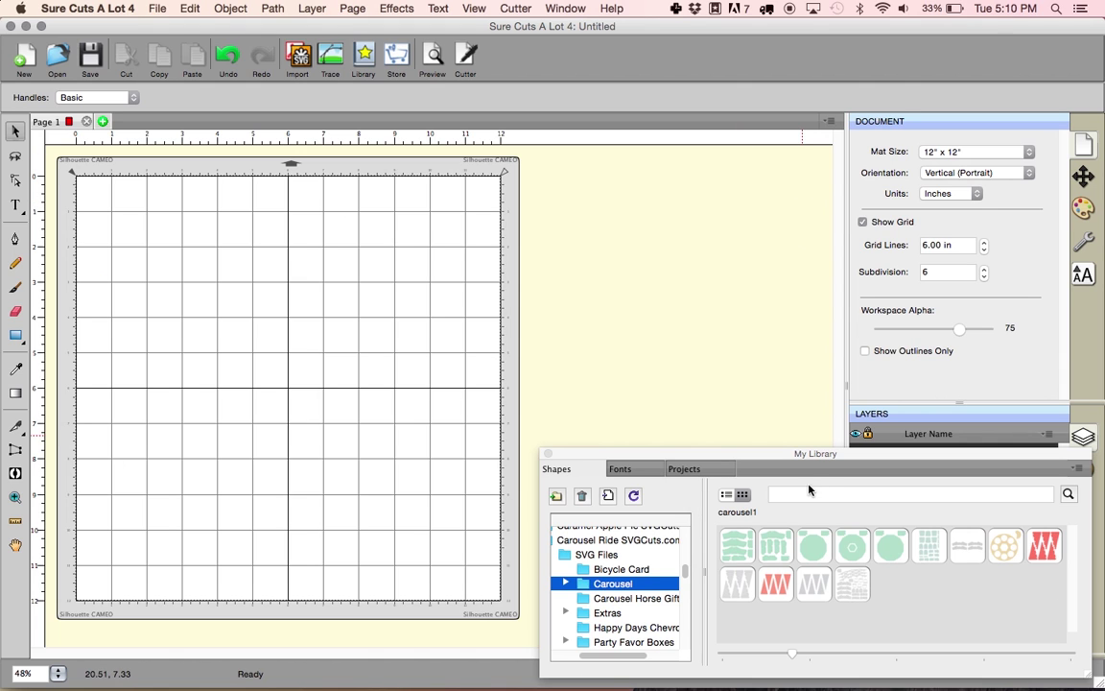
pyautogui.moveTo(813, 546); pyautogui.dragTo(729, 494)
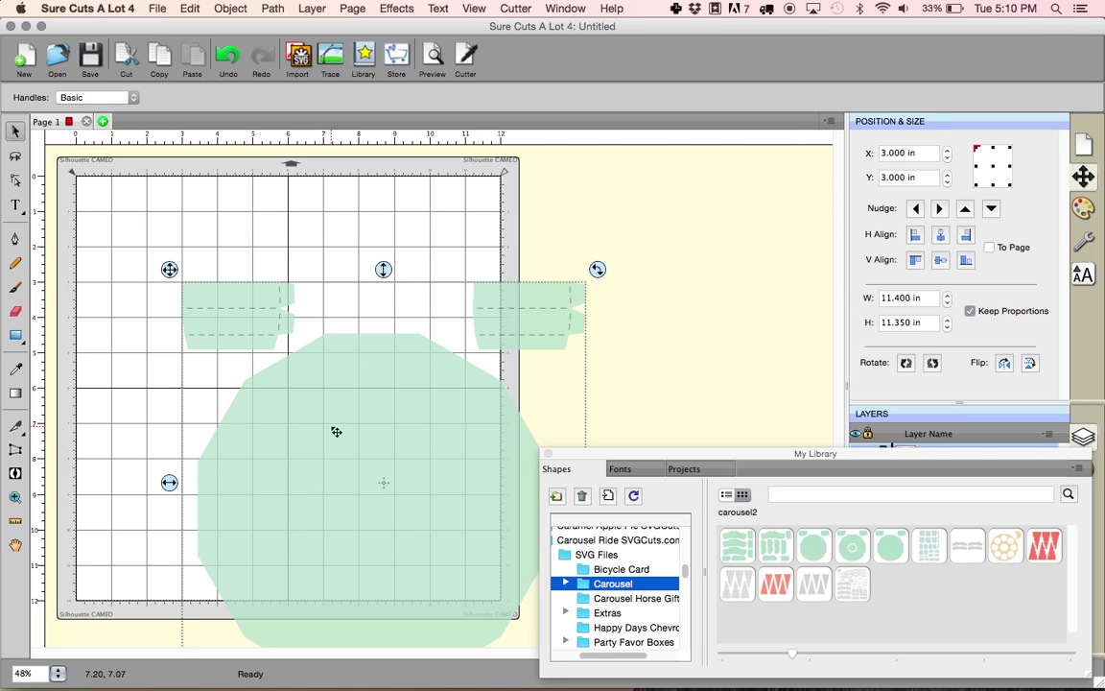
pyautogui.moveTo(325, 422); pyautogui.dragTo(237, 336)
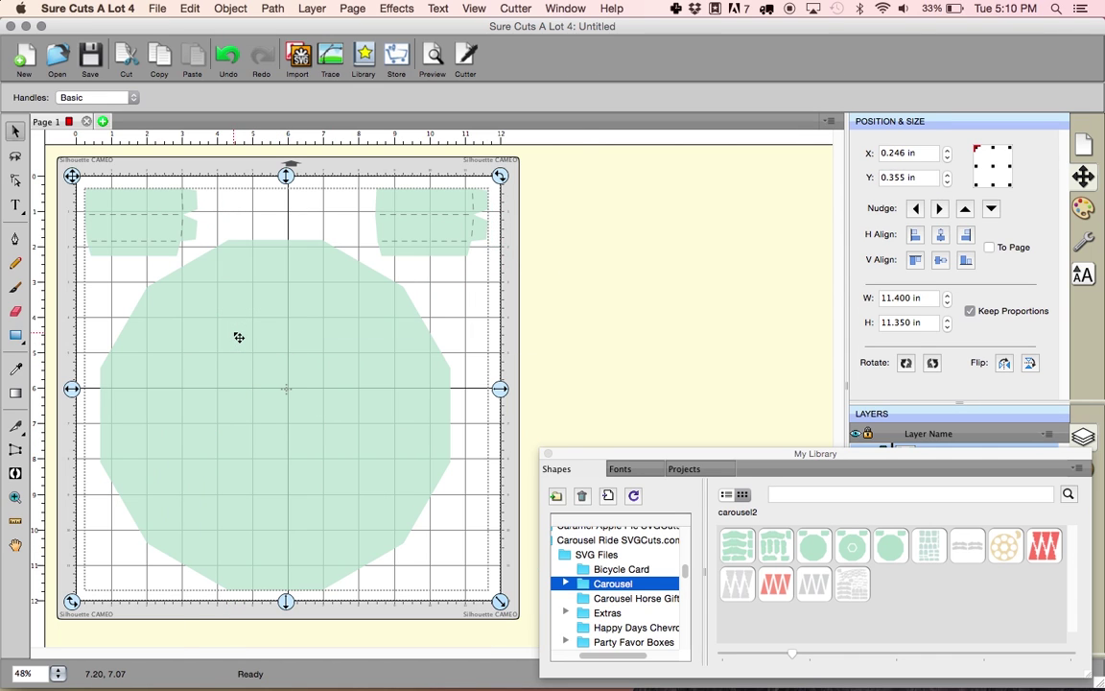
pyautogui.click(925, 298)
pyautogui.moveTo(925, 297); pyautogui.dragTo(844, 298)
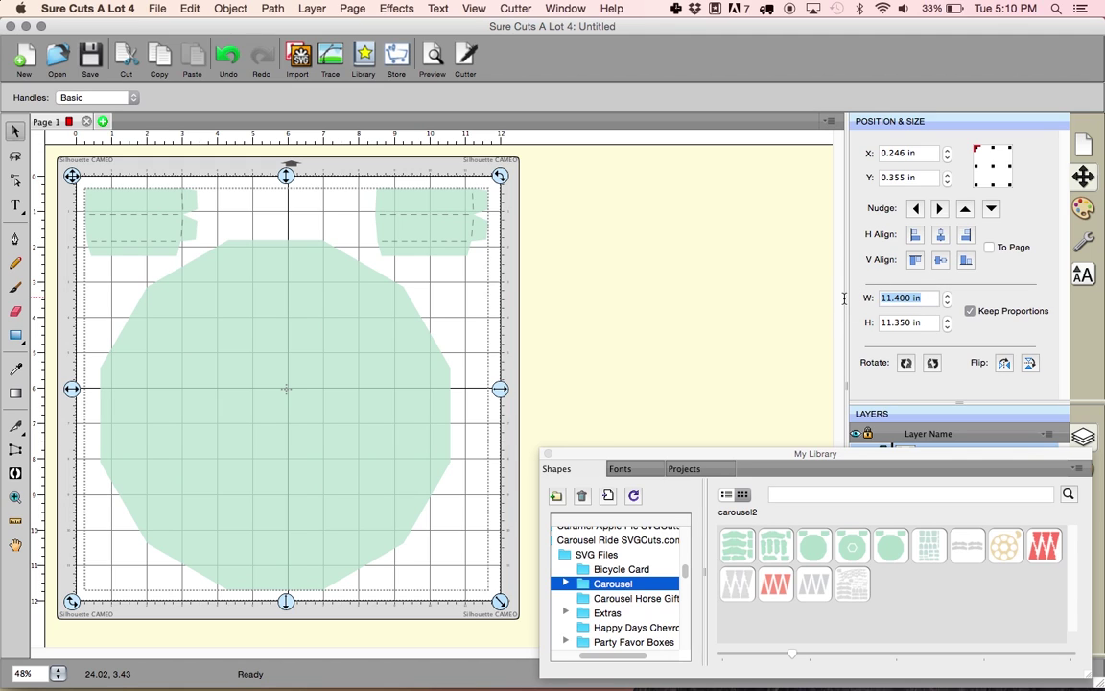
# Back in Cricut Design Space, read carousel3's size as 11.39 × 11.35 in, then show the desktop
pyautogui.press('super+Tab')
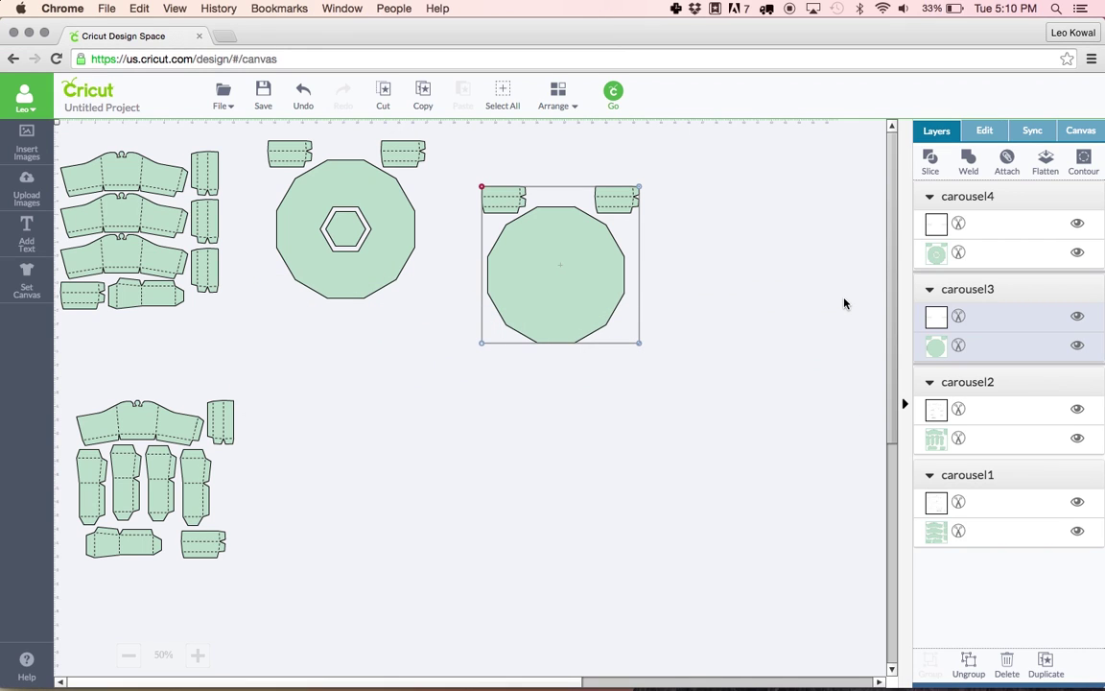
pyautogui.click(985, 134)
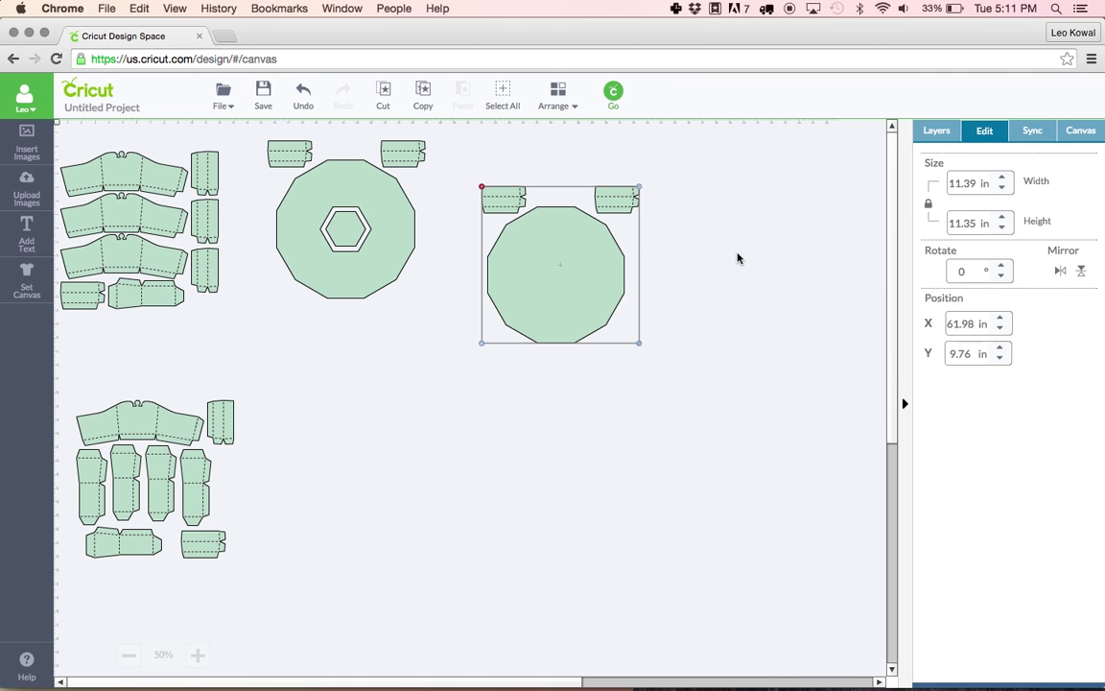
pyautogui.press('F11')
# Open Carousel Ride Menu.pdf from the Carousel Ride SVGCuts.com folder and find carousel3's 11.4″ width note
pyautogui.doubleClick(945, 142)
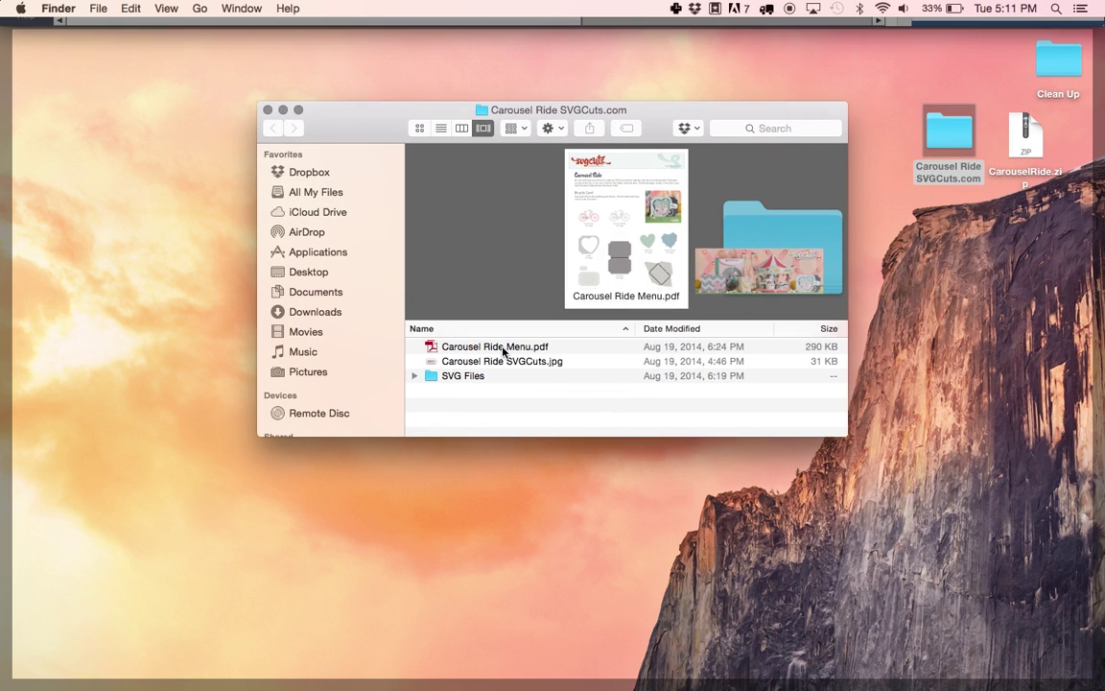
pyautogui.doubleClick(502, 351)
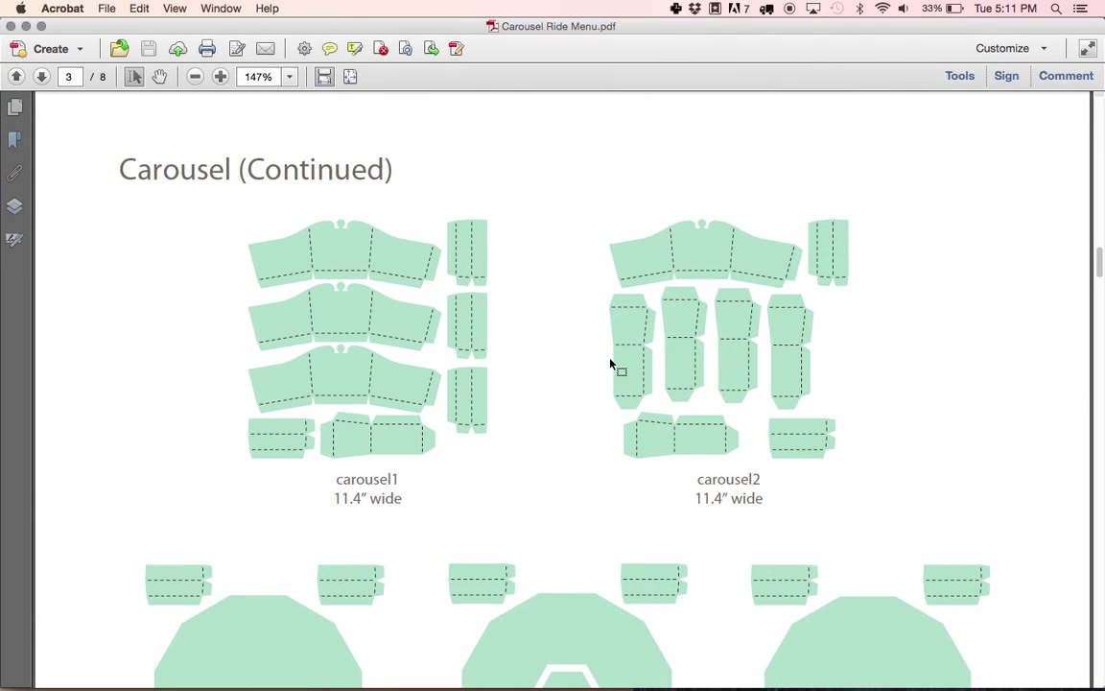
pyautogui.scroll(-5, 575, 406)
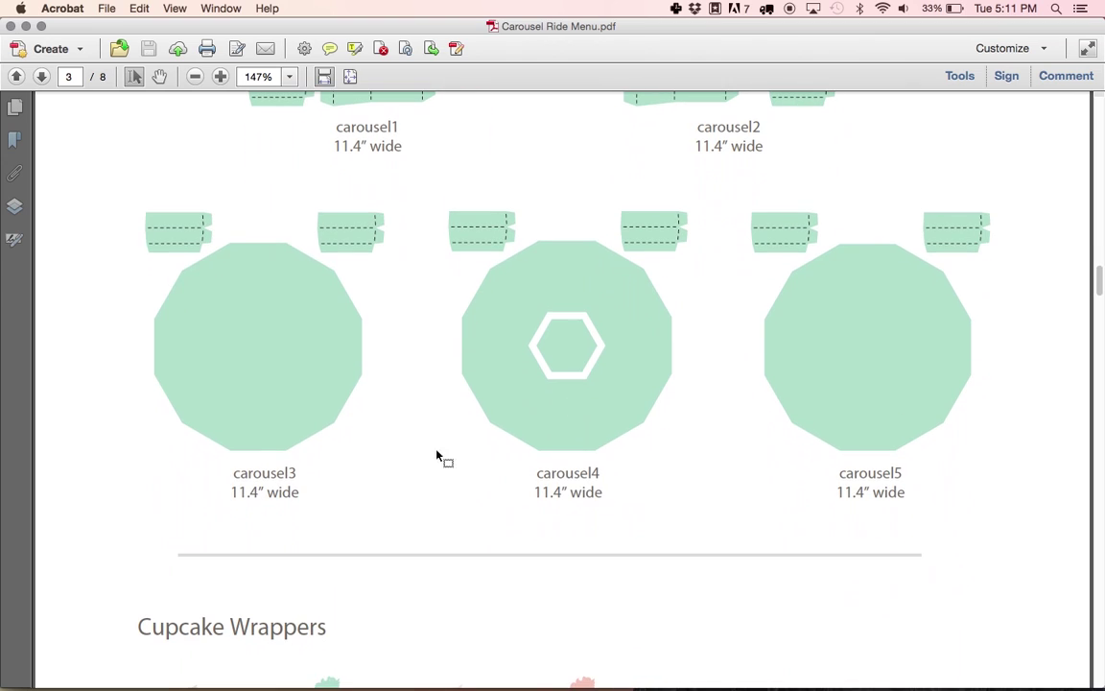
pyautogui.moveTo(299, 493); pyautogui.dragTo(232, 493)
pyautogui.click(302, 496)
pyautogui.press('super+Tab')
pyautogui.press('super+Tab')
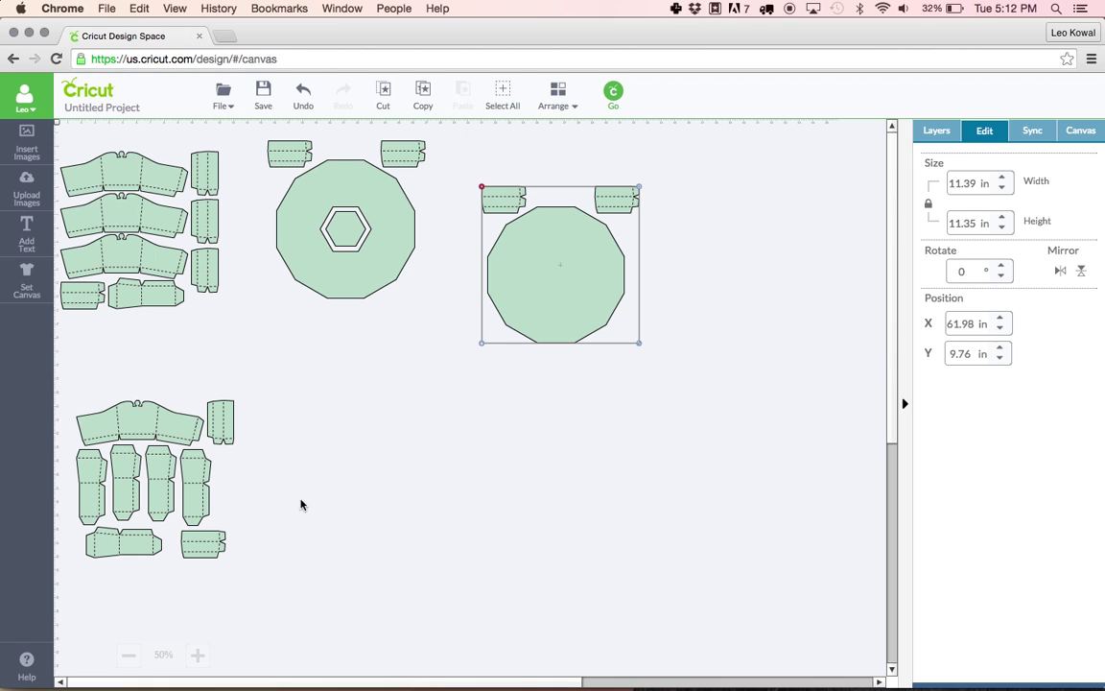
# Drag carousel3 up beside carousel4 and check the carousel1, carousel4 and carousel3 groups in Layers
pyautogui.moveTo(543, 306); pyautogui.dragTo(523, 261)
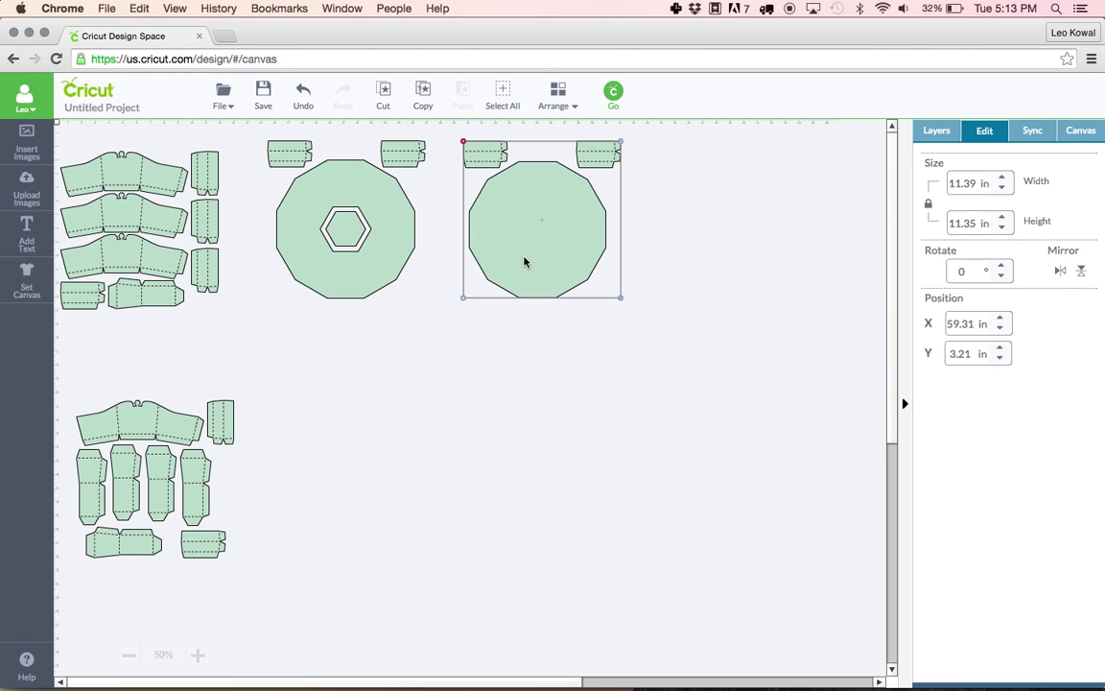
pyautogui.click(935, 134)
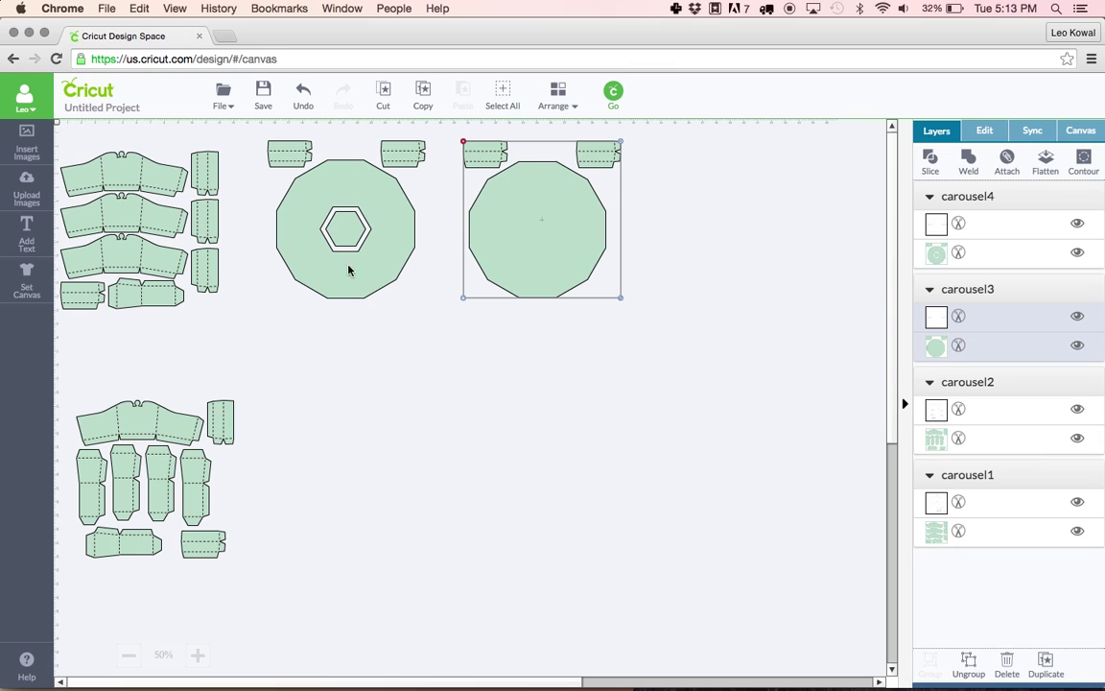
pyautogui.click(161, 226)
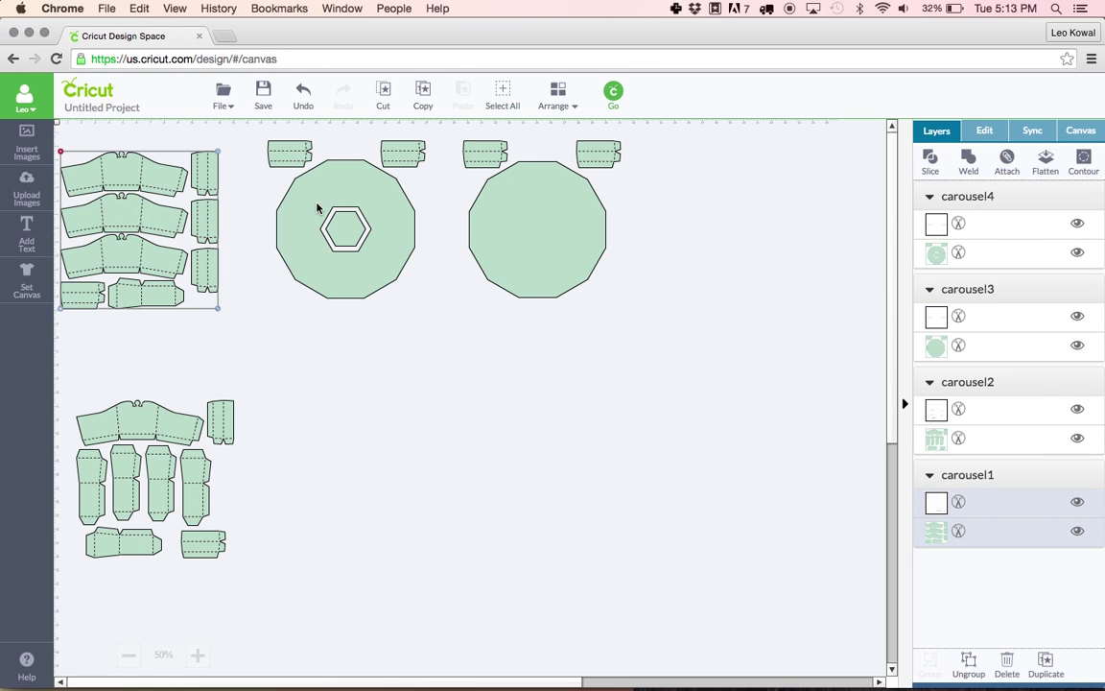
pyautogui.click(292, 184)
pyautogui.click(144, 160)
pyautogui.click(486, 207)
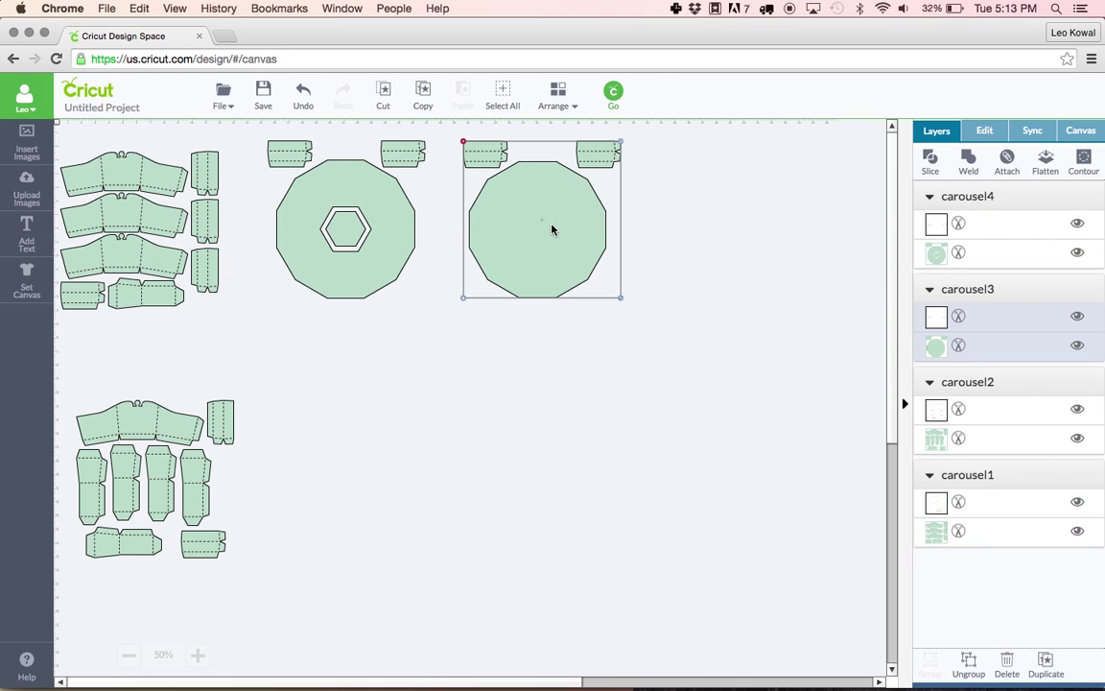
# Open the mat preview and step through Mat 1 to Mat 4 of the seven 12X12 mats
pyautogui.click(614, 95)
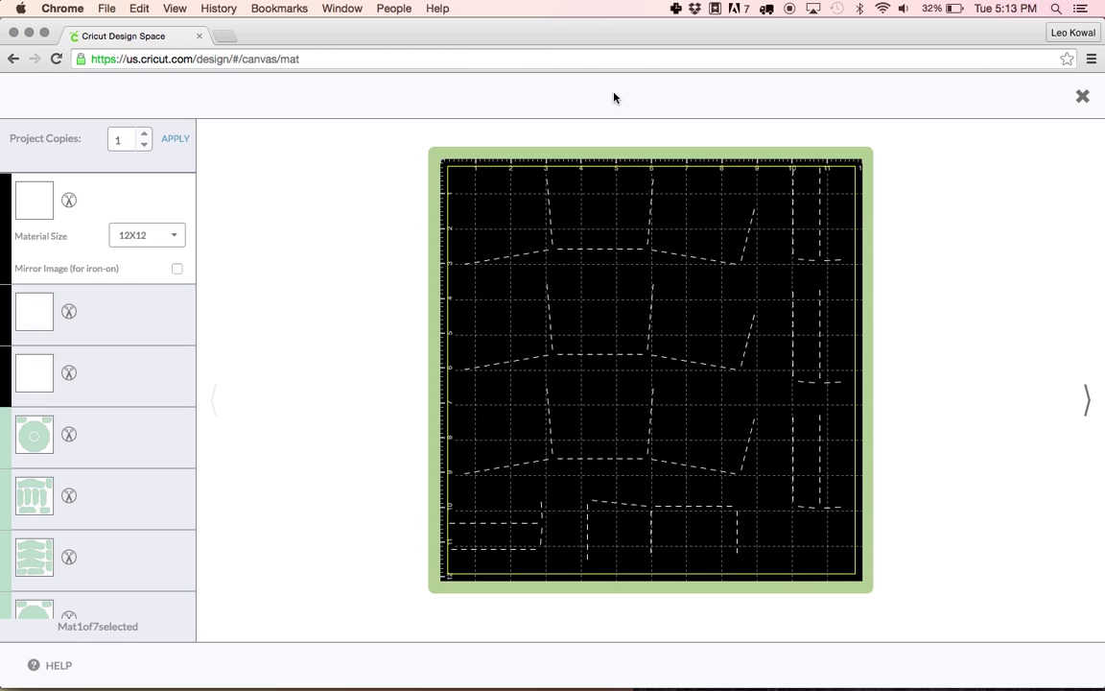
pyautogui.click(106, 330)
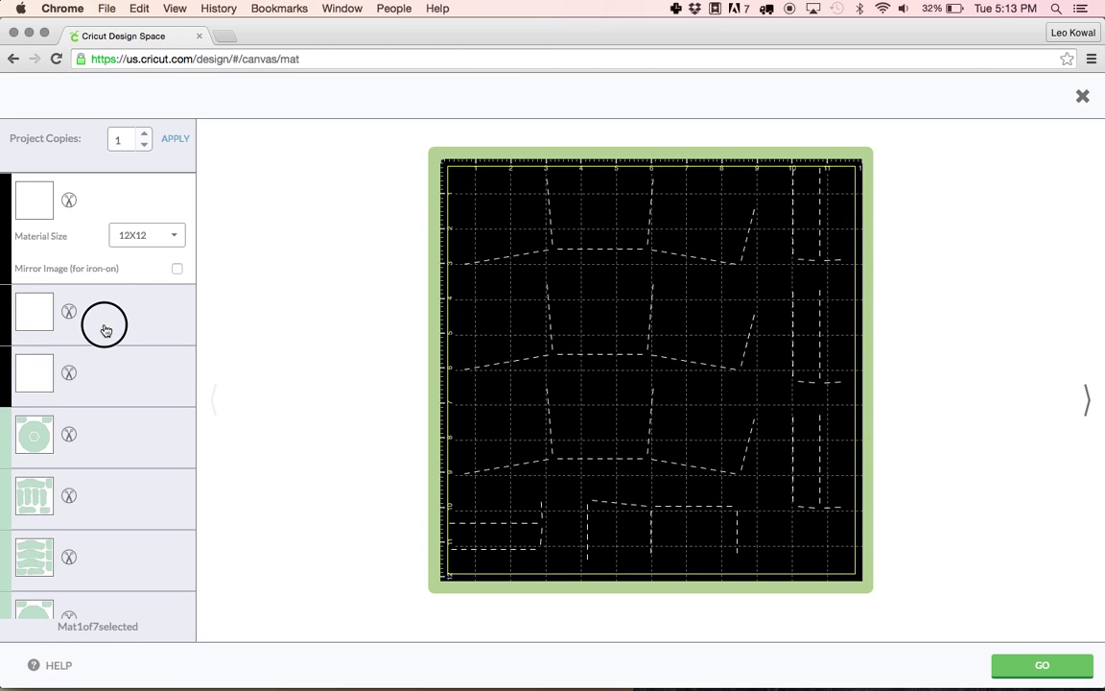
pyautogui.click(110, 390)
pyautogui.click(100, 251)
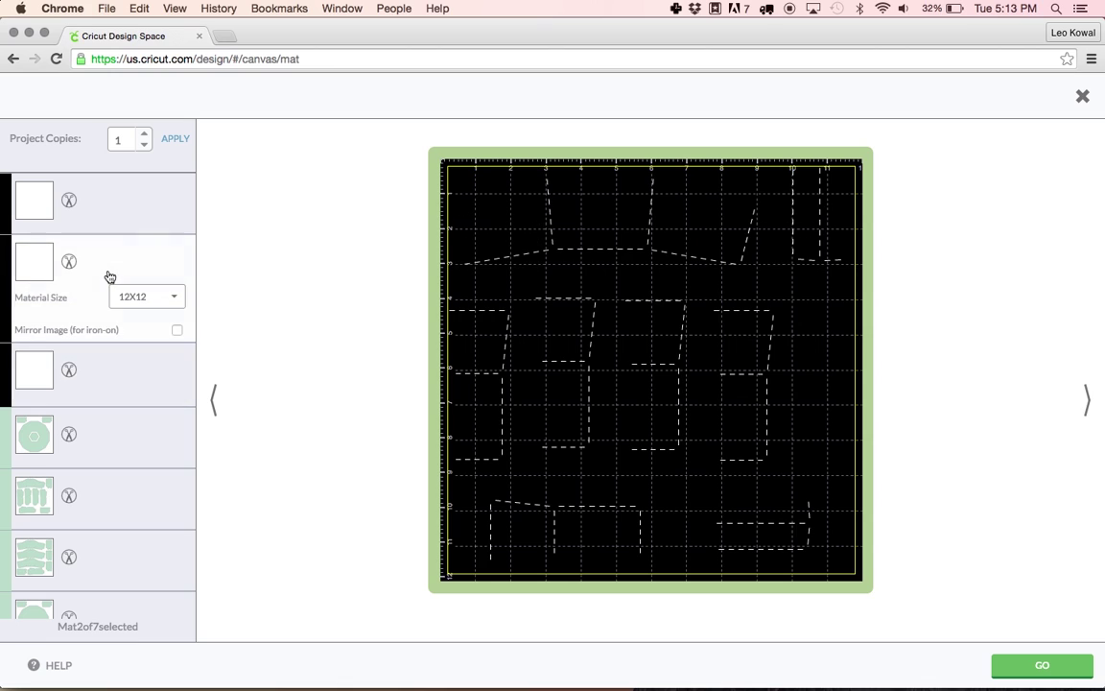
pyautogui.click(114, 202)
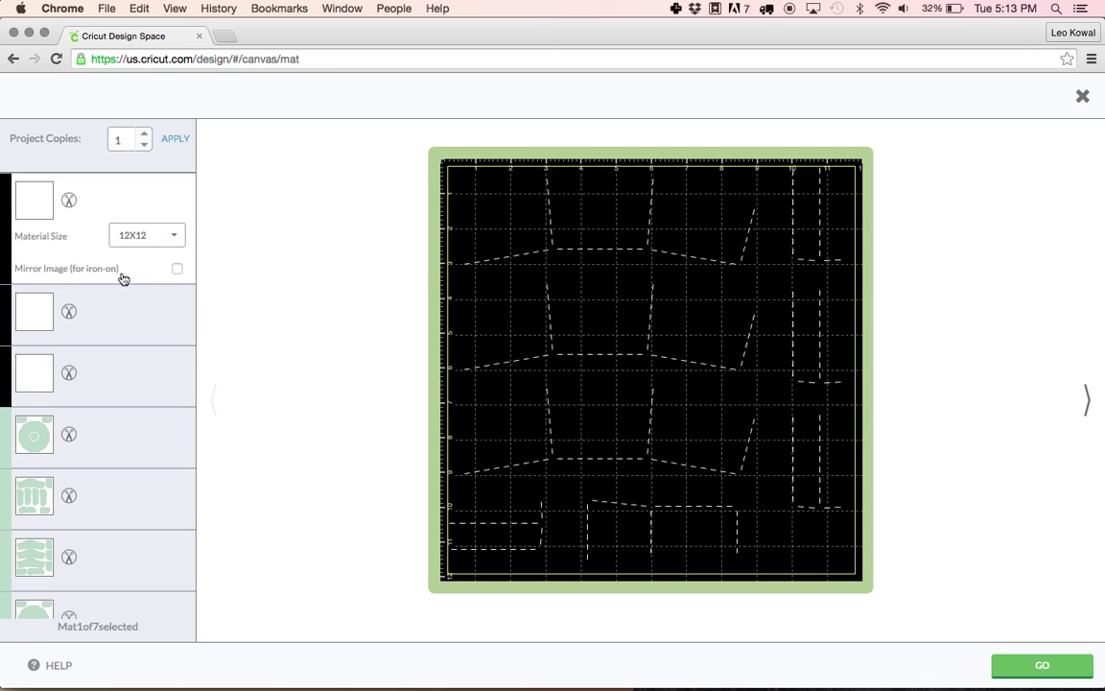
pyautogui.click(123, 321)
pyautogui.click(117, 363)
pyautogui.click(124, 433)
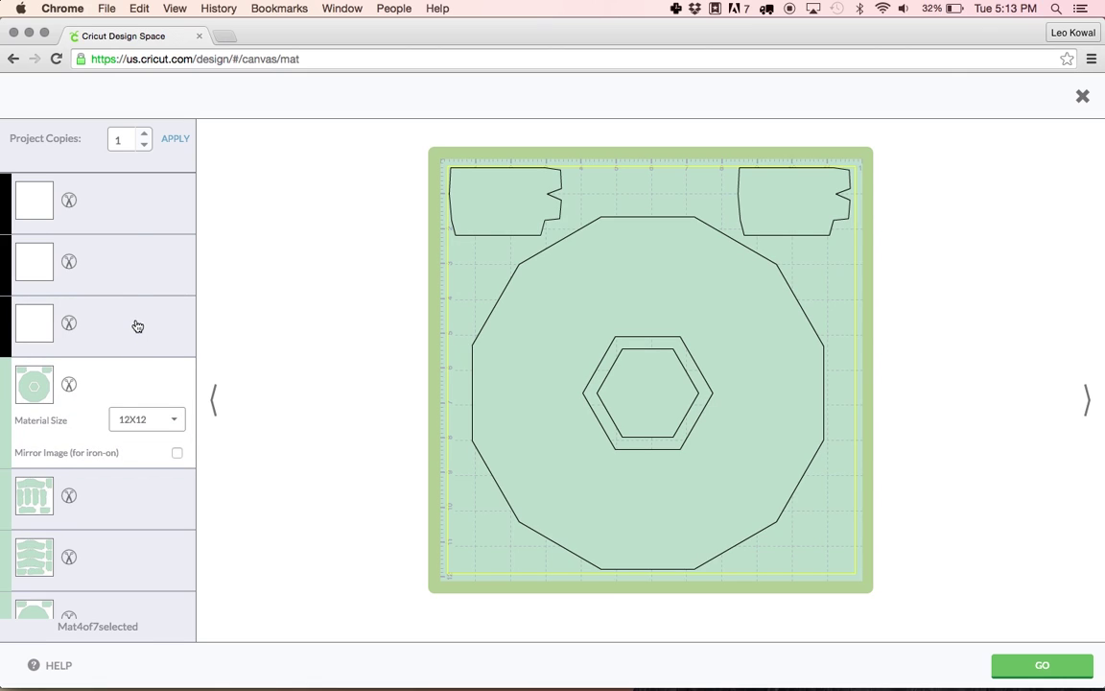
pyautogui.click(127, 203)
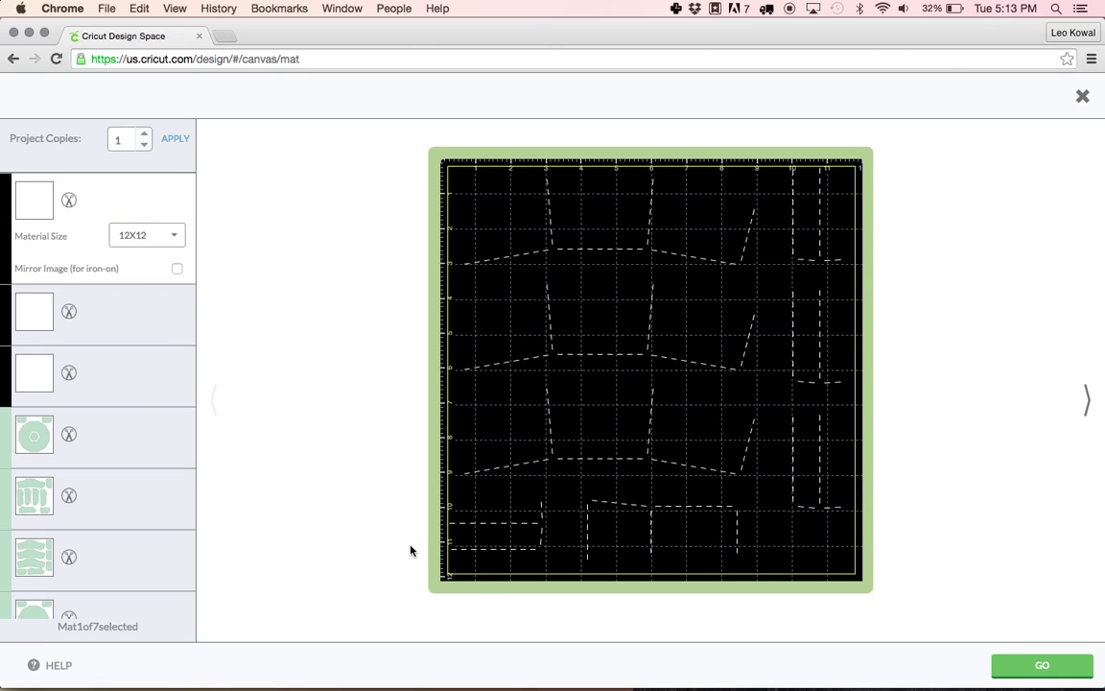
# Return to the canvas and select carousel4, carousel3, carousel2 and carousel1 in turn to check each group
pyautogui.click(1083, 99)
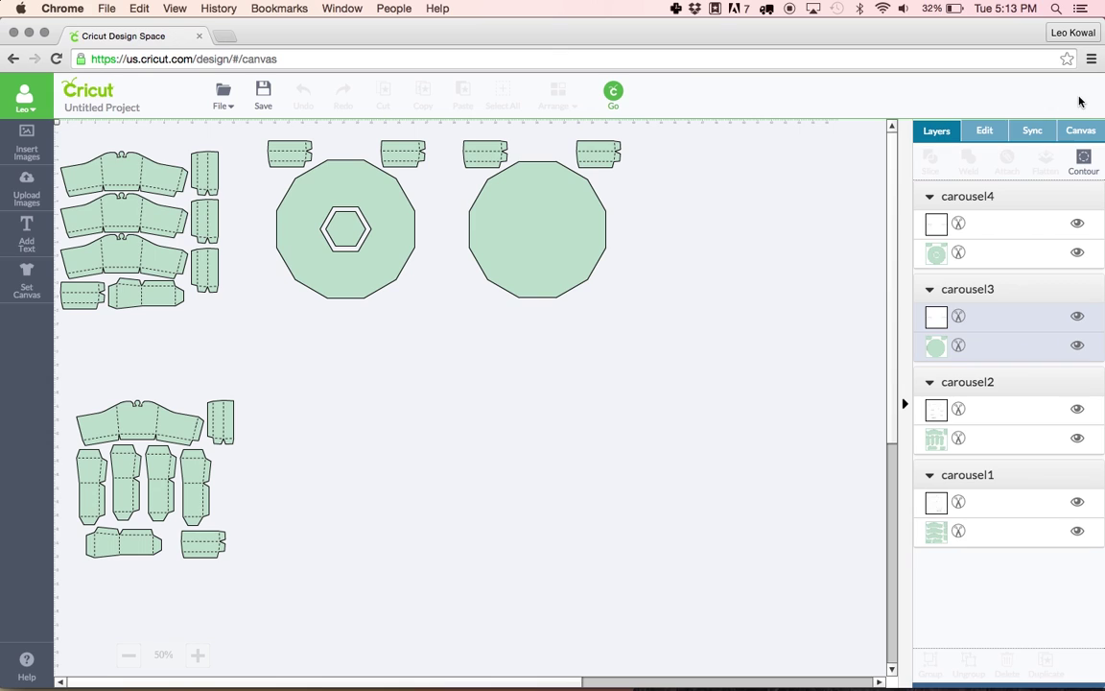
pyautogui.click(553, 223)
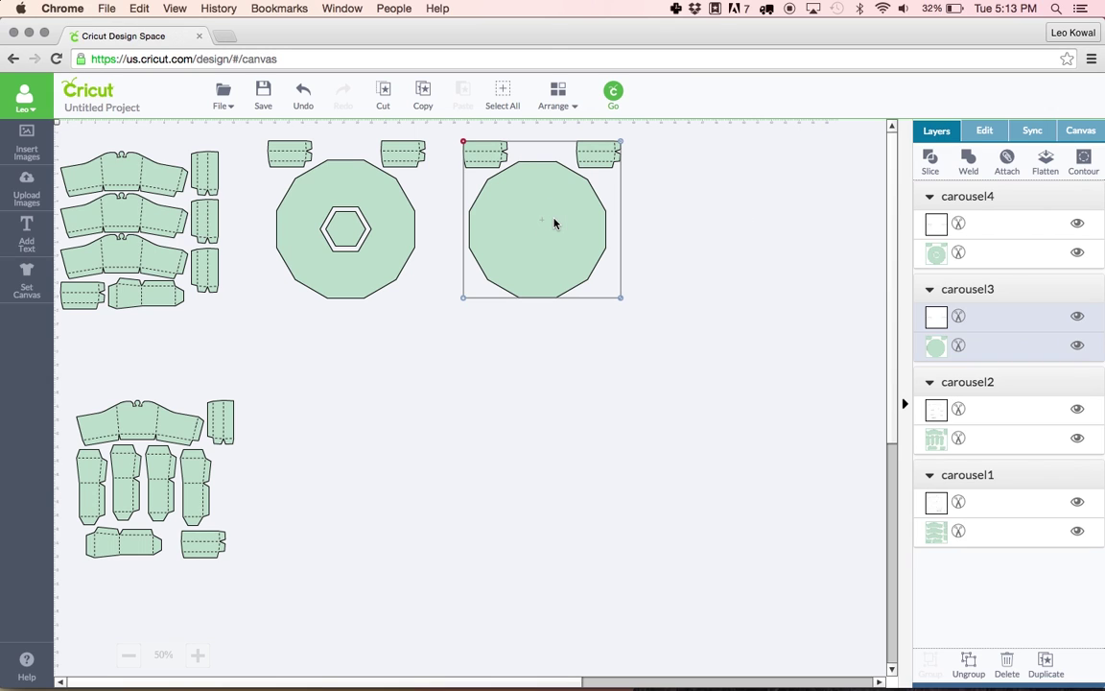
pyautogui.click(977, 197)
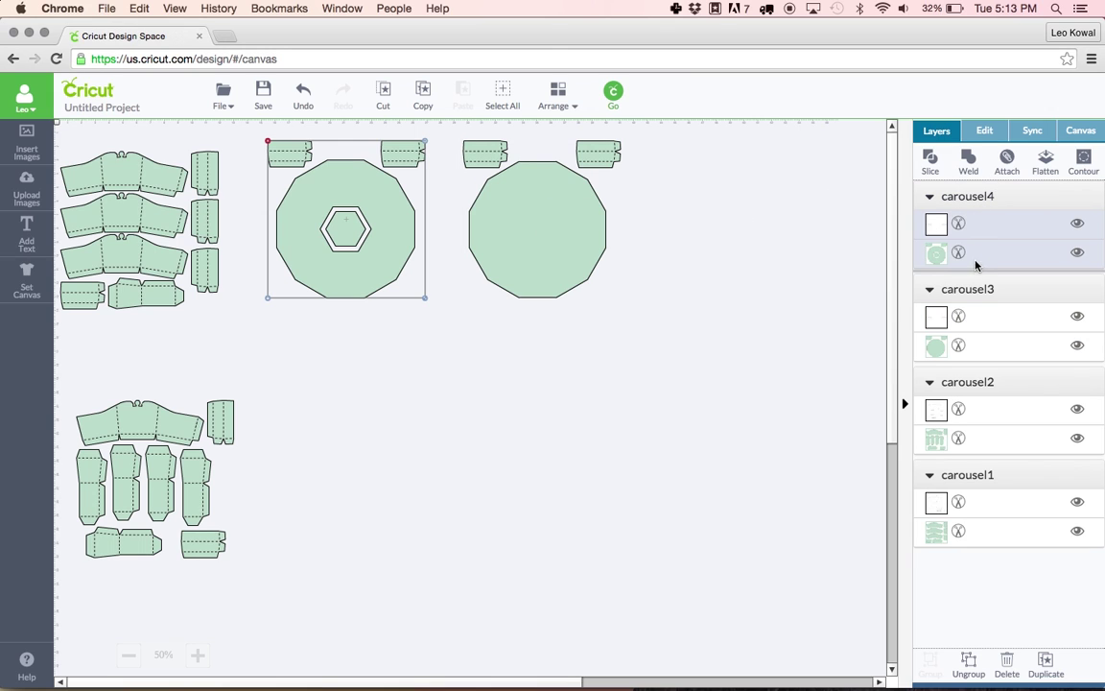
pyautogui.click(972, 290)
pyautogui.click(973, 383)
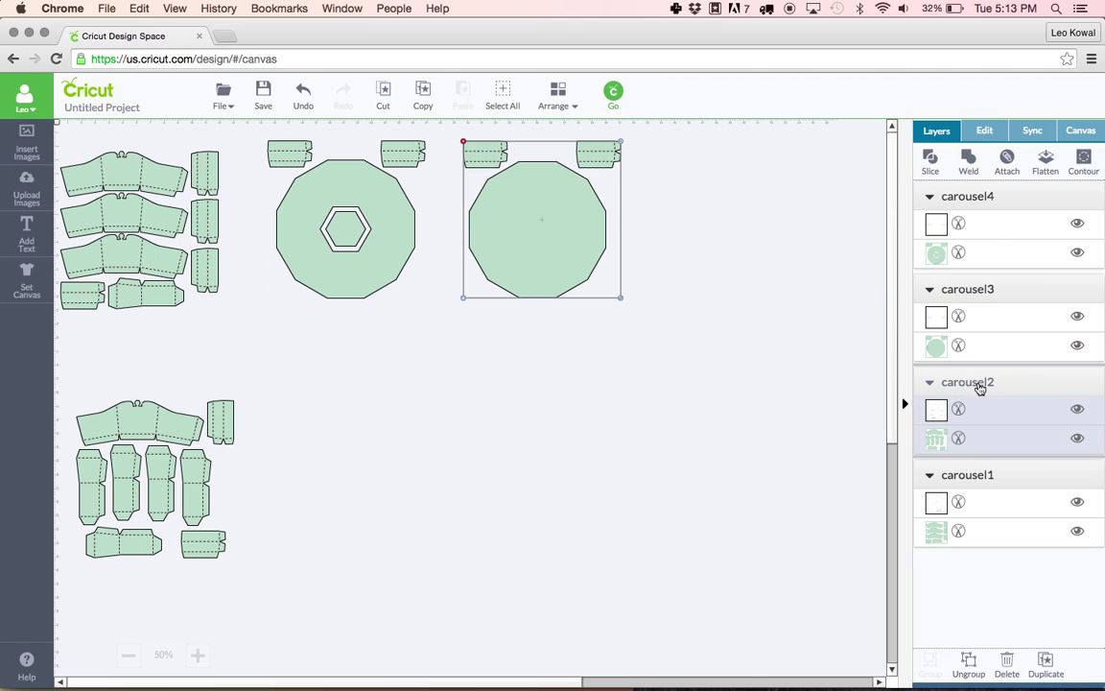
pyautogui.click(970, 476)
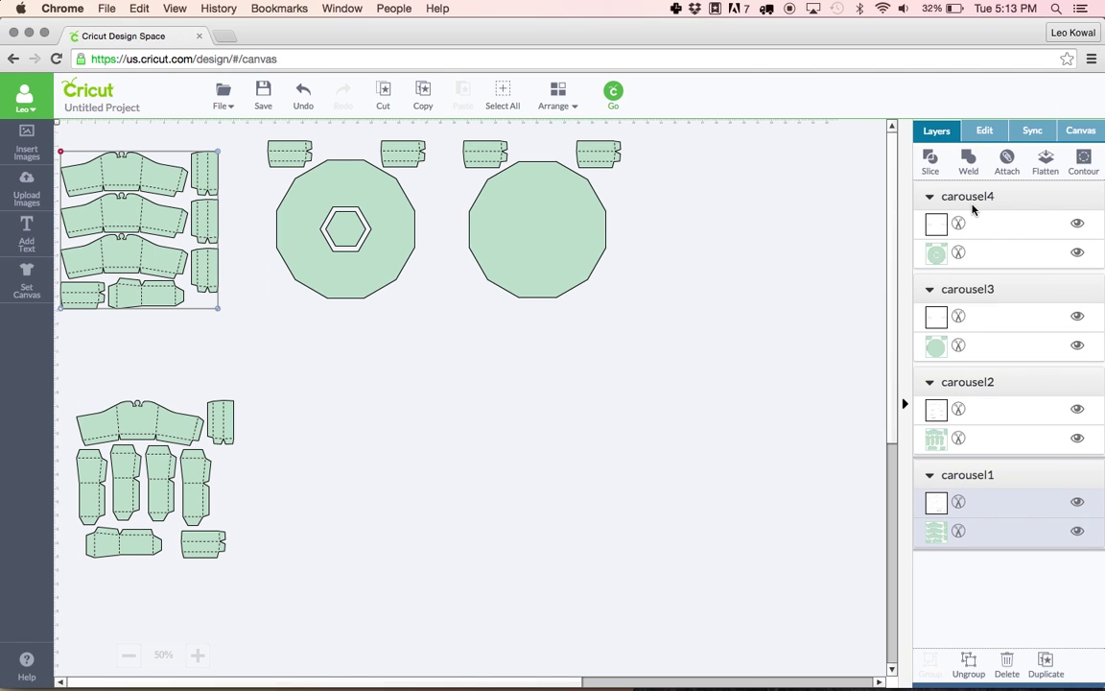
pyautogui.click(969, 198)
pyautogui.click(562, 215)
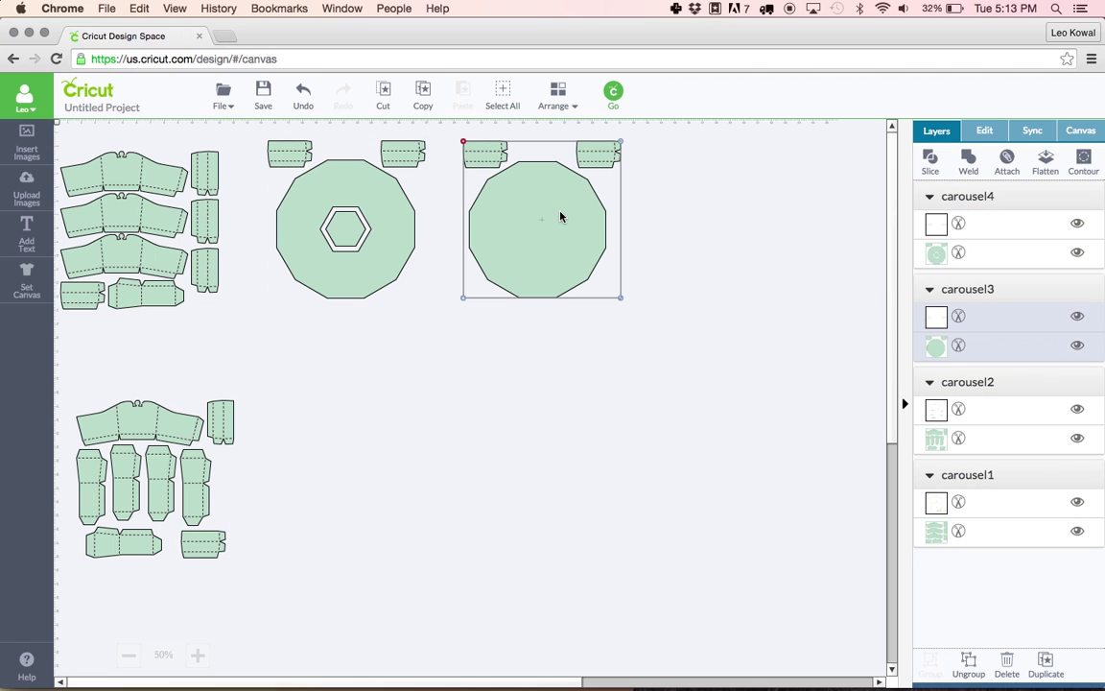
pyautogui.click(377, 216)
pyautogui.click(539, 222)
pyautogui.click(977, 199)
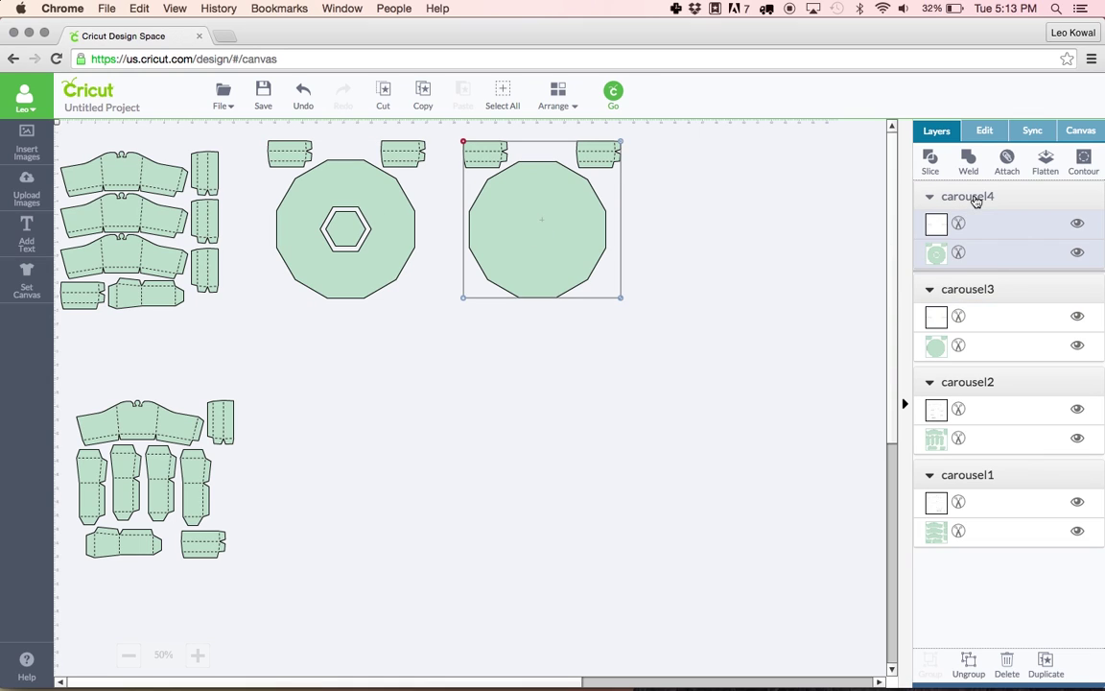
pyautogui.click(993, 289)
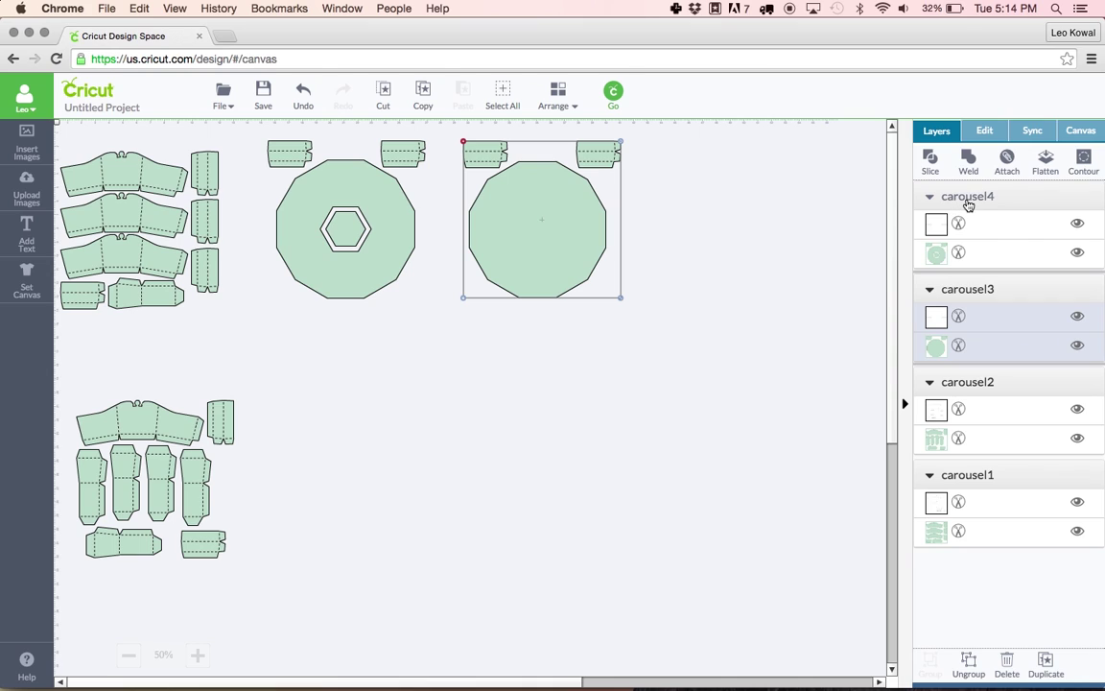
# Attach score lines to pieces for carousel4, carousel3, carousel2 and carousel1, making four Attached Sets
pyautogui.click(973, 200)
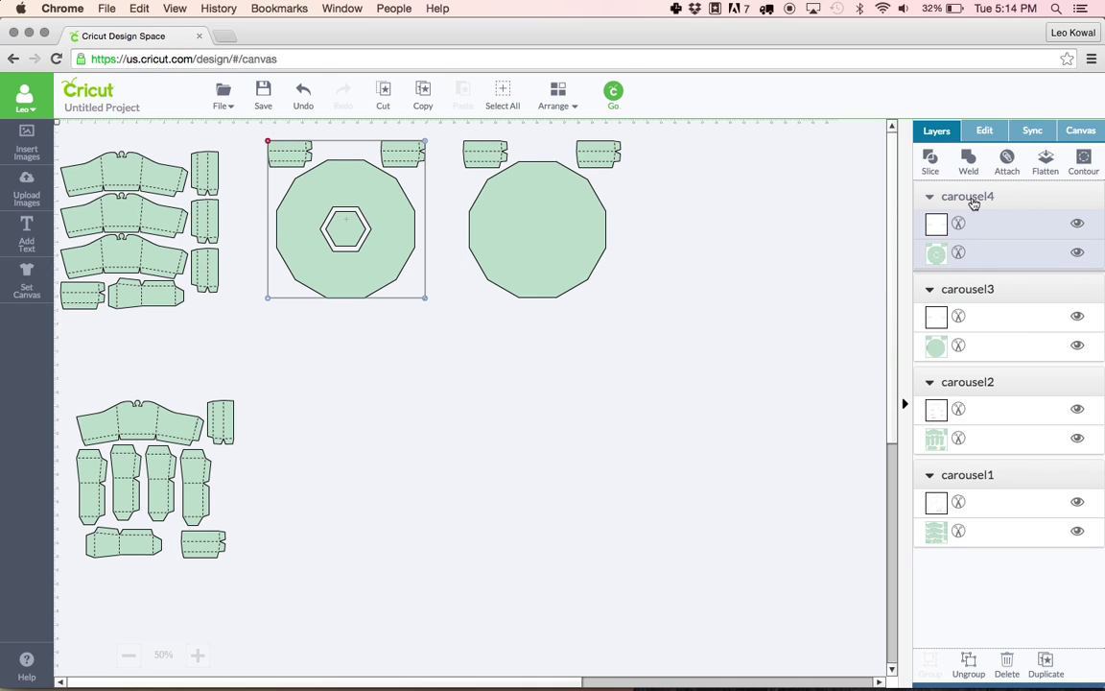
pyautogui.click(1006, 160)
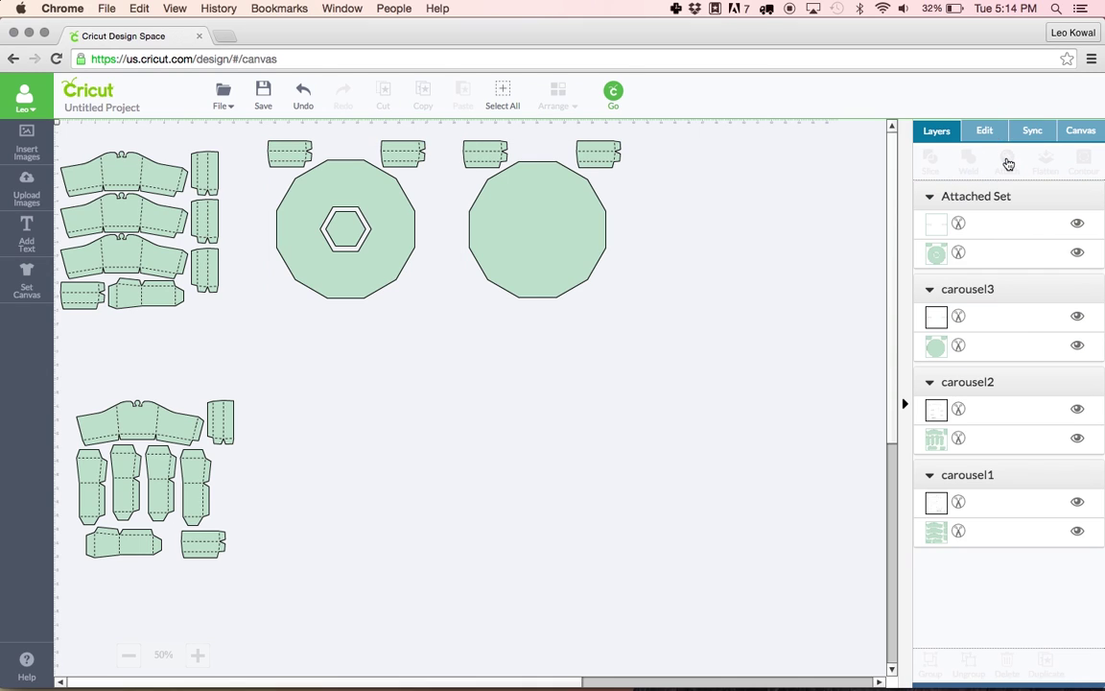
pyautogui.click(976, 293)
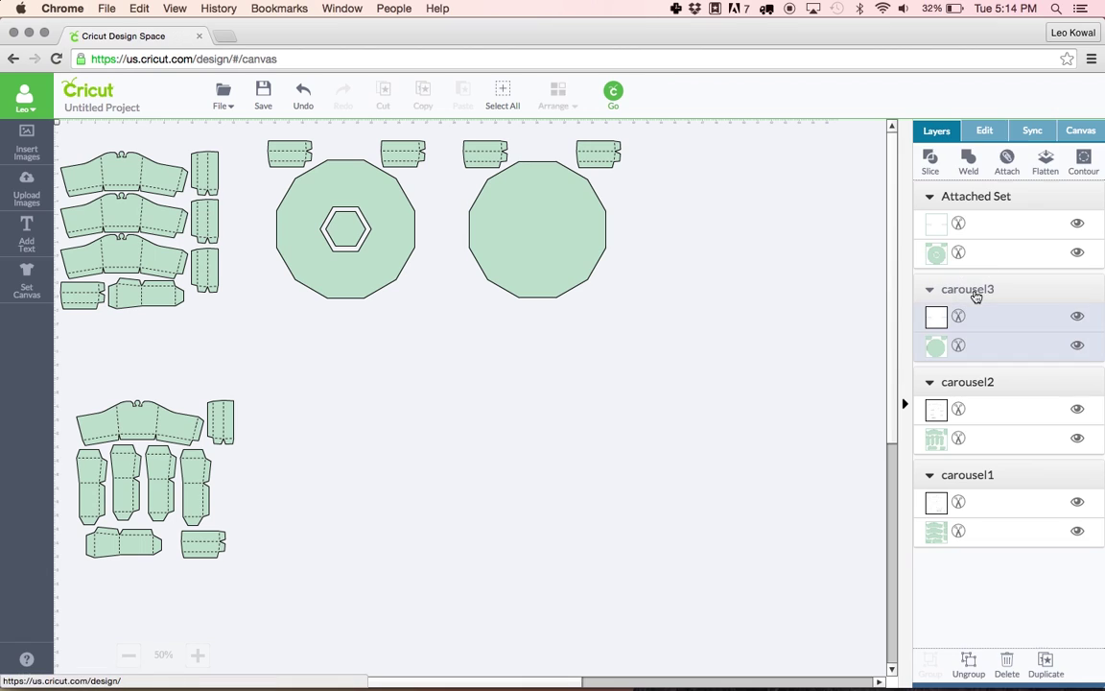
pyautogui.click(1006, 161)
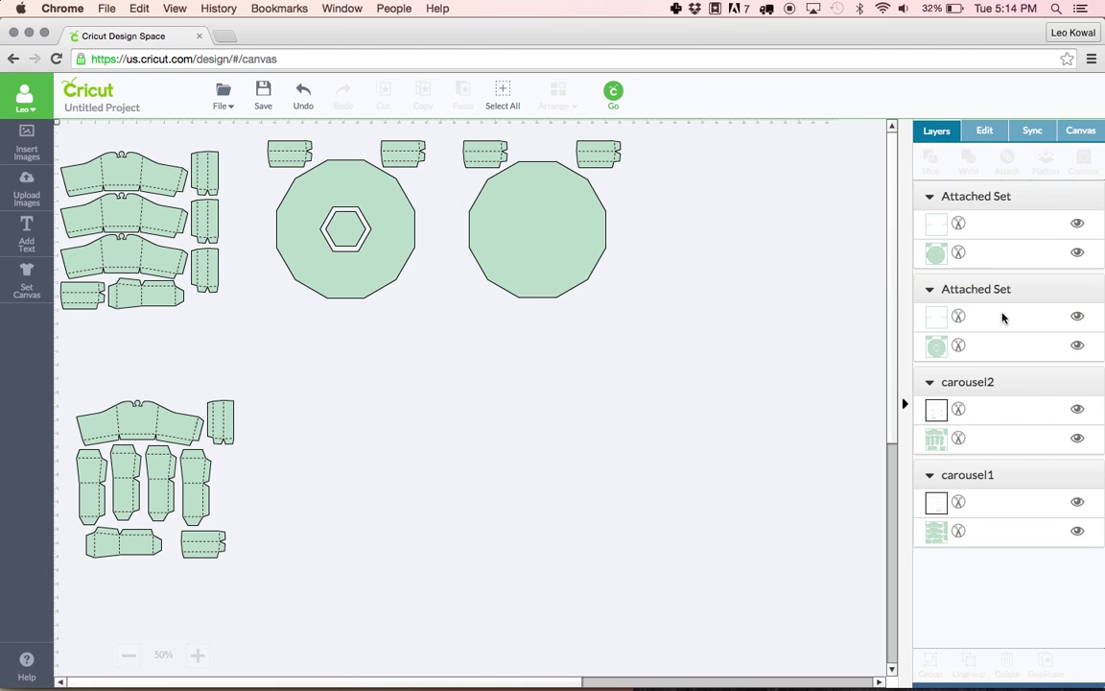
pyautogui.click(972, 384)
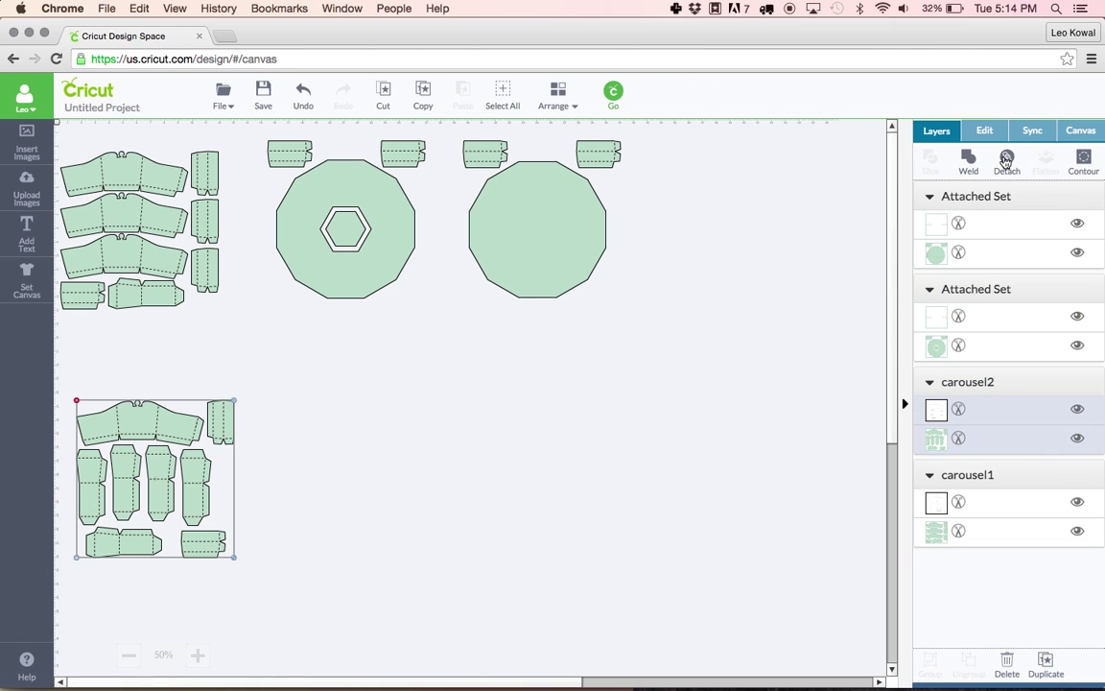
pyautogui.click(1006, 160)
pyautogui.click(979, 475)
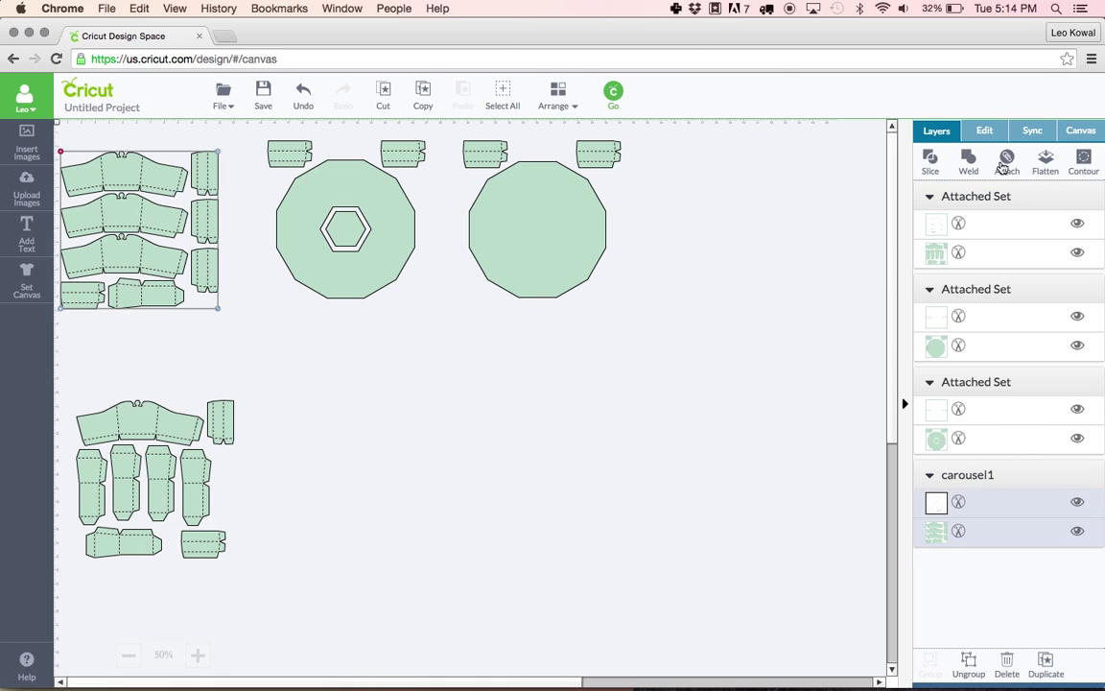
pyautogui.click(1006, 161)
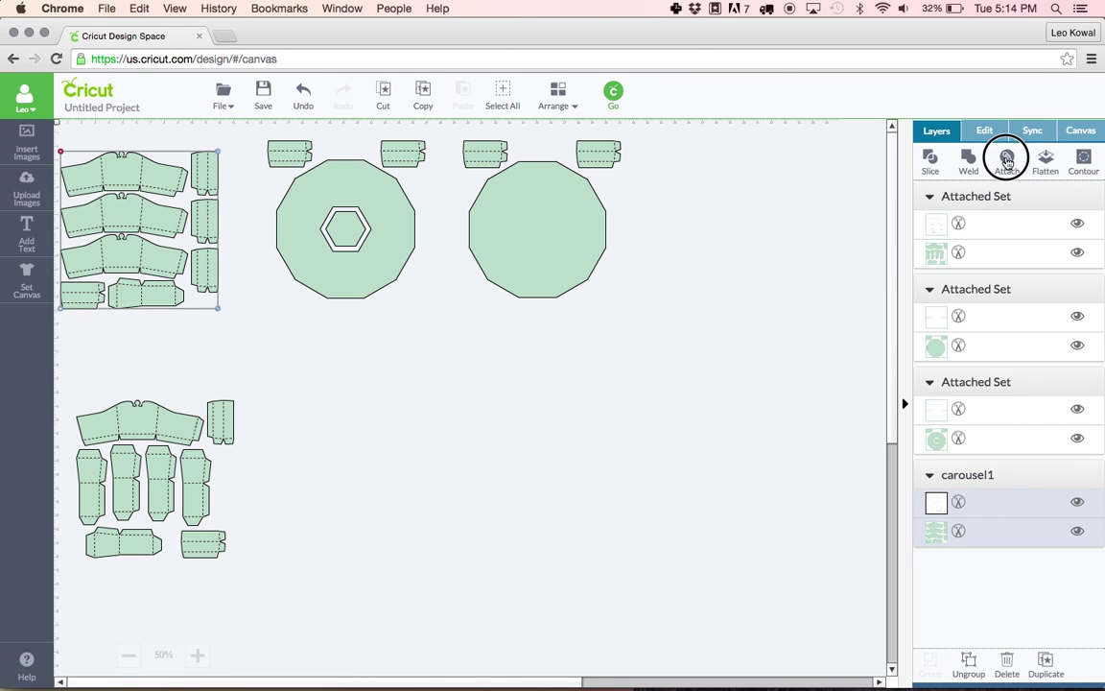
# Send the design to the mat preview, now split across 4 mats with score lines
pyautogui.click(613, 93)
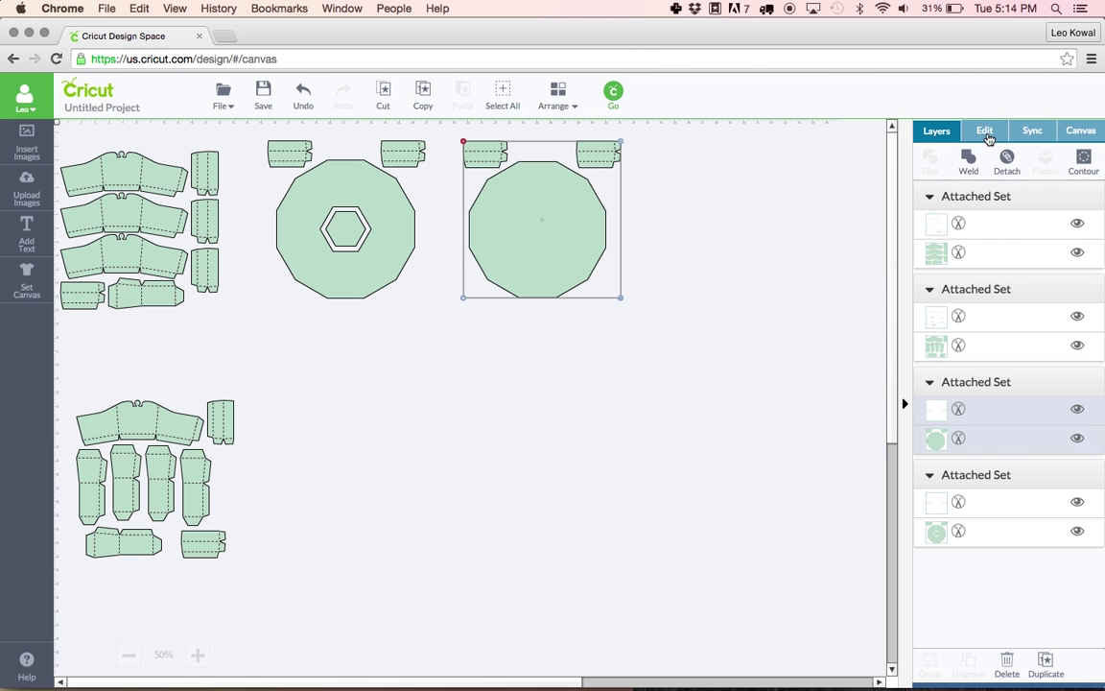
# Lock carousel3's proportions and set its width to 11.4 in, giving 11.39 × 11.36 in
pyautogui.click(985, 132)
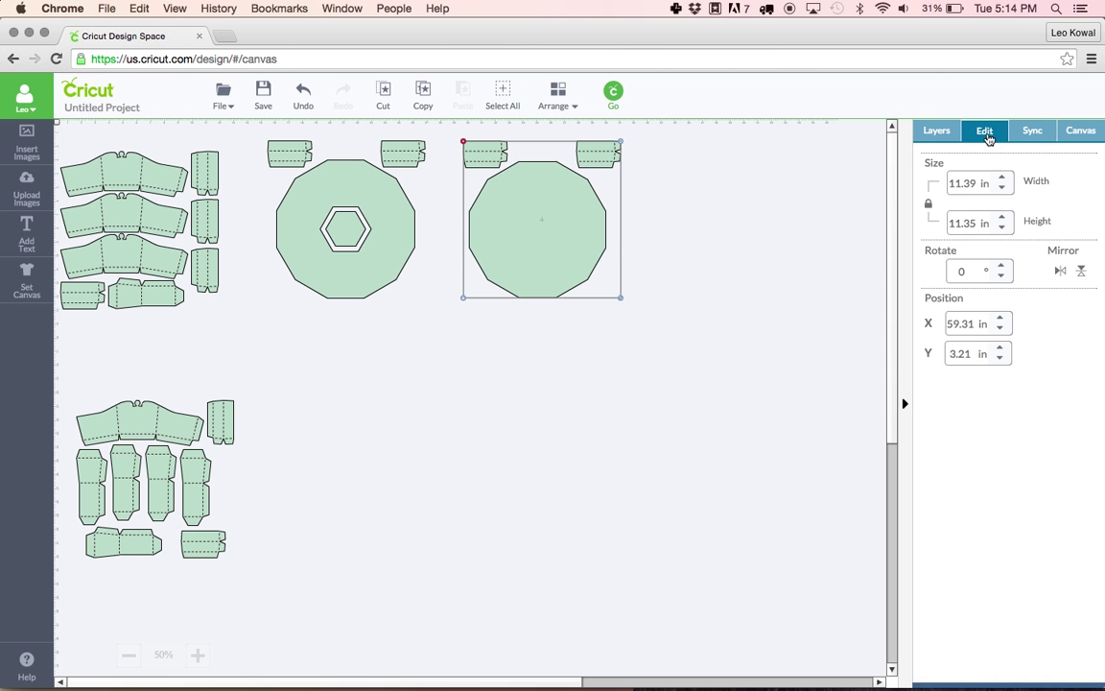
pyautogui.doubleClick(971, 182)
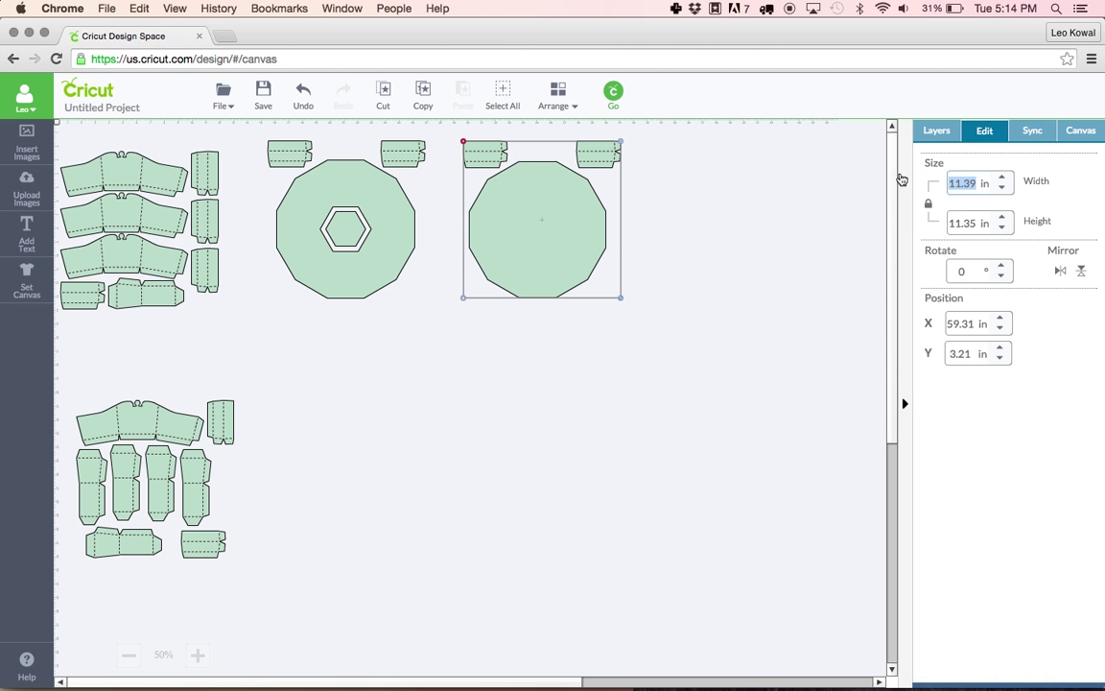
pyautogui.click(812, 230)
pyautogui.click(568, 217)
pyautogui.click(929, 207)
pyautogui.moveTo(976, 183); pyautogui.dragTo(921, 186)
pyautogui.write('11.4')
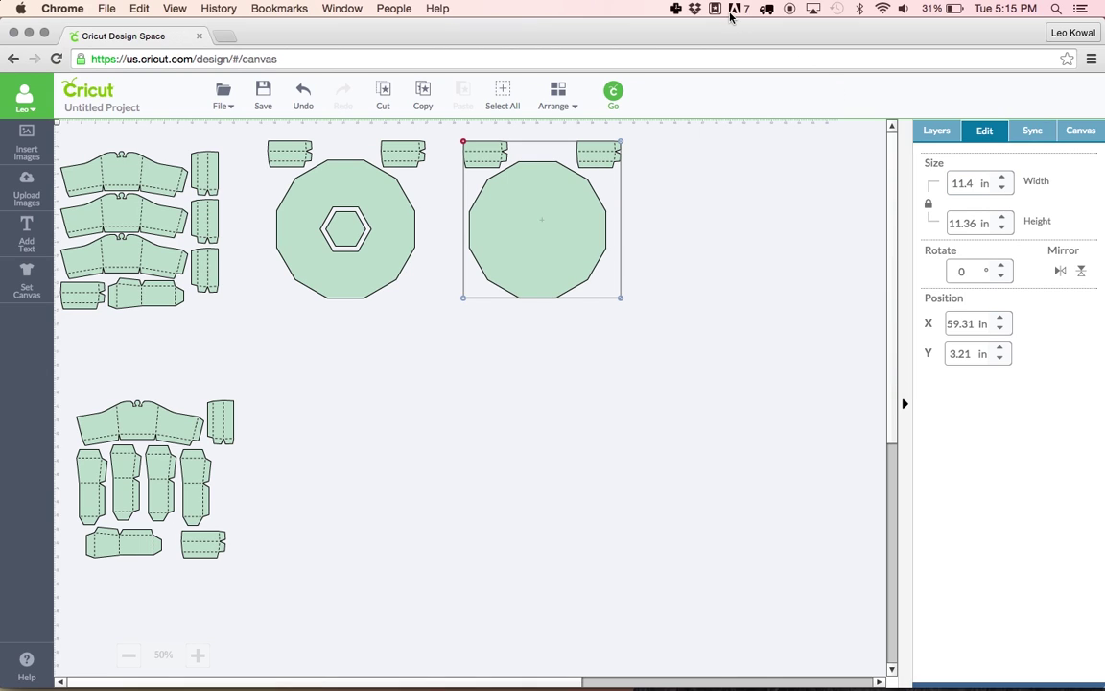
pyautogui.click(584, 186)
pyautogui.click(551, 213)
# Scroll the canvas right while checking carousel3's 11.39 in width and locked height
pyautogui.hscroll(2, 197, 653)
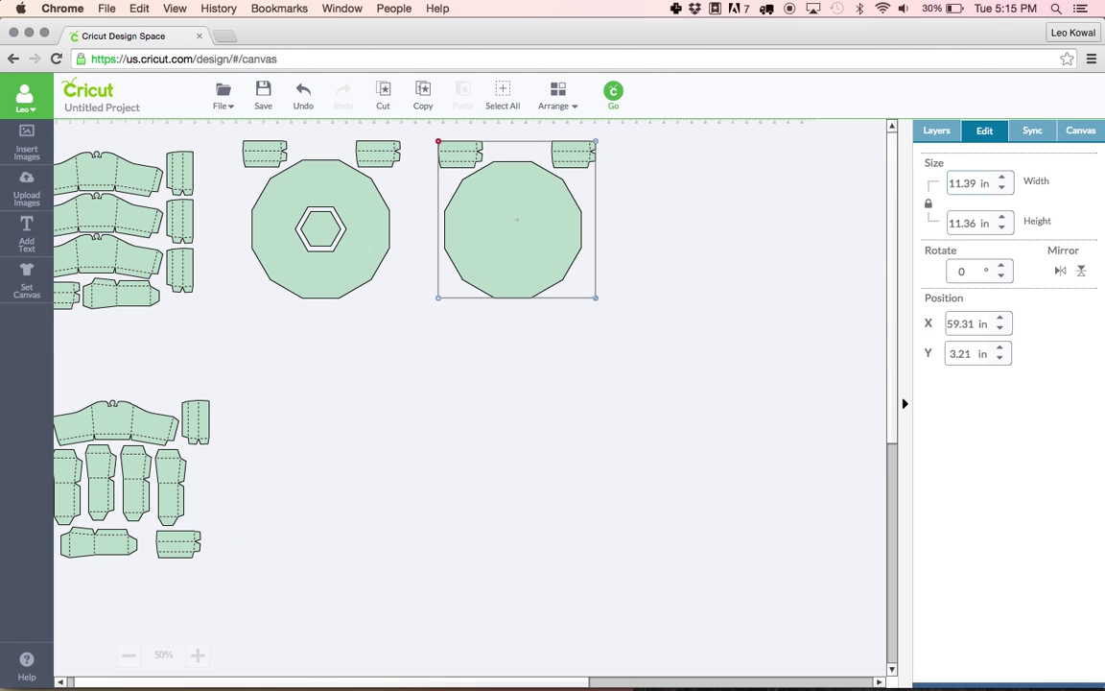